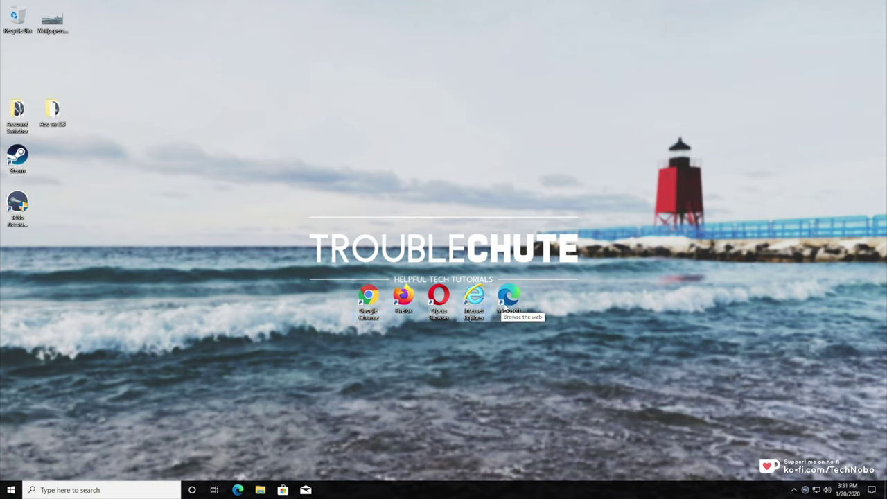
- Launch Google Chrome from its desktop shortcut
{"action": "left_click", "coordinate": [507, 299]}
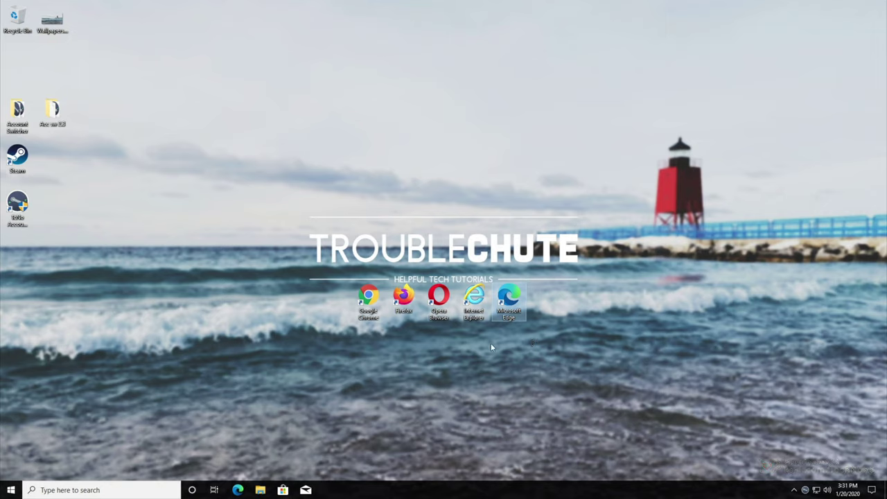
- Launch and maximise Chrome, then inspect the YouTube history entry's menu and selection without deleting
{"action": "double_click", "coordinate": [367, 299]}
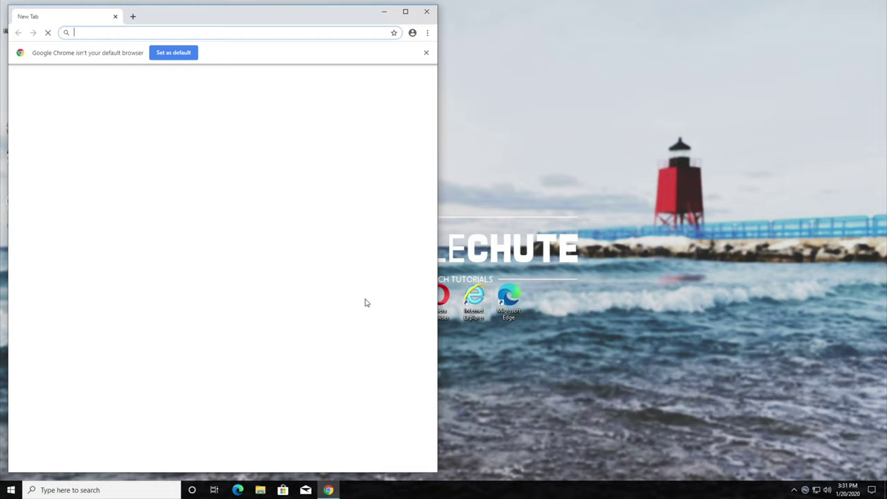
{"action": "left_click", "coordinate": [405, 11]}
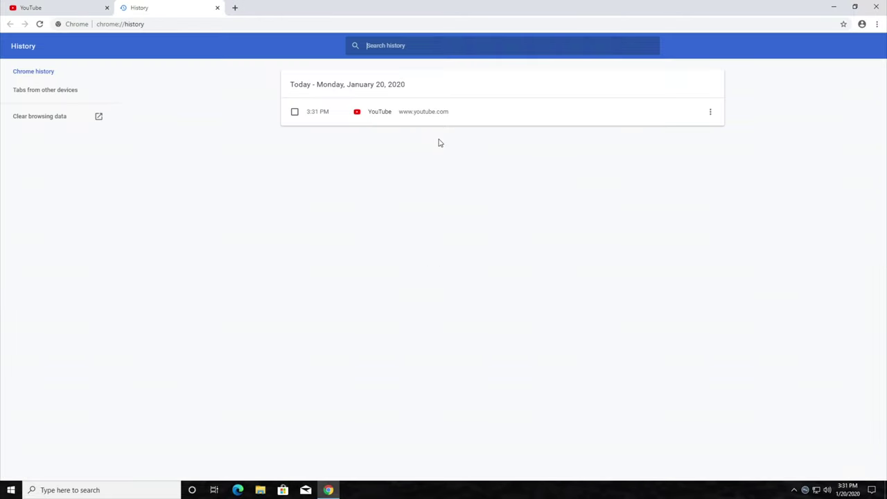
{"action": "left_click", "coordinate": [710, 115]}
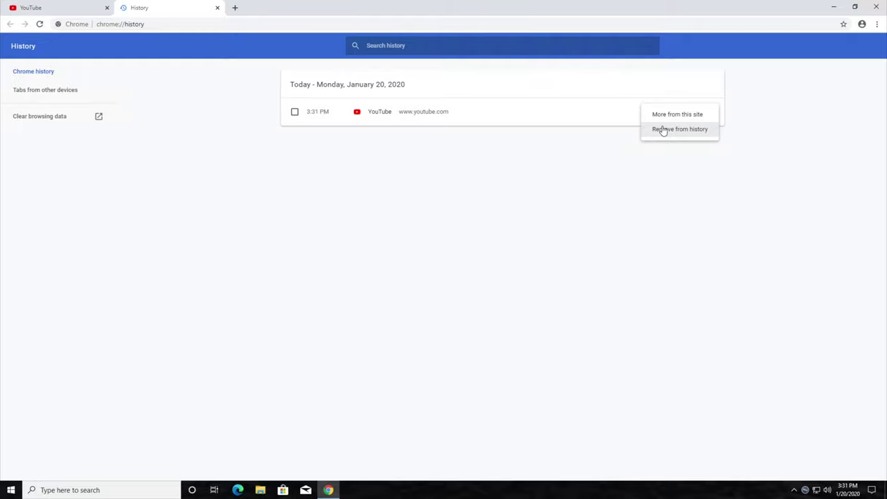
{"action": "left_click", "coordinate": [477, 176]}
{"action": "left_click", "coordinate": [294, 113]}
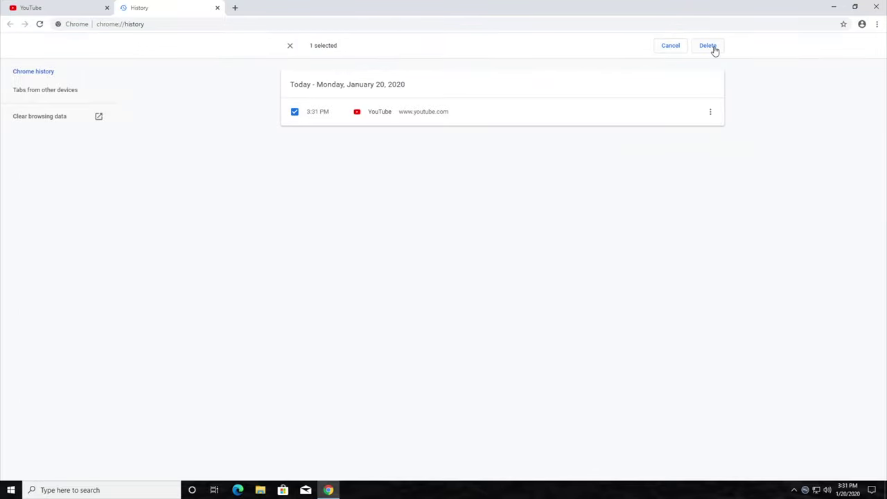
{"action": "left_click", "coordinate": [669, 48]}
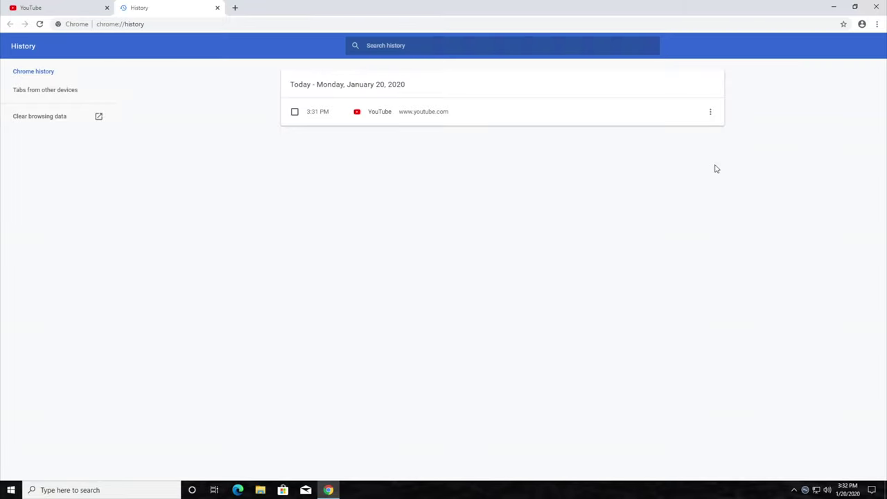
- Open Chrome Settings and expand Advanced to reveal the Privacy and security options
{"action": "left_click", "coordinate": [876, 26]}
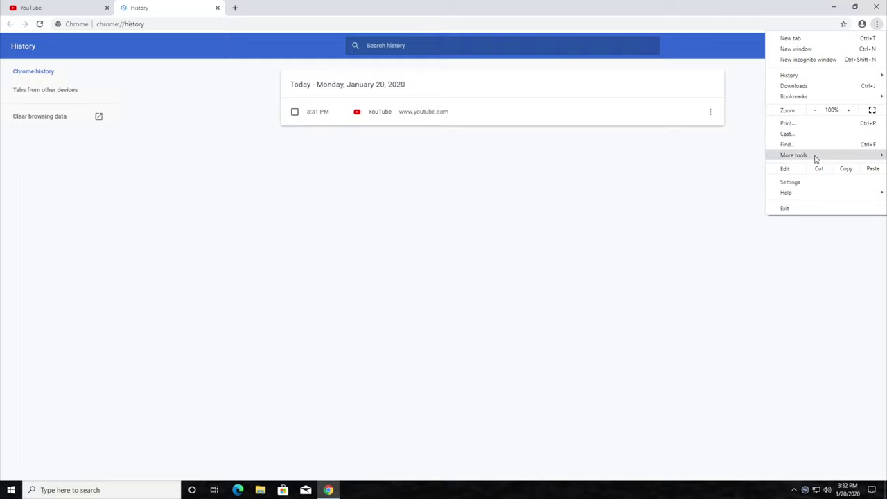
{"action": "left_click", "coordinate": [801, 182]}
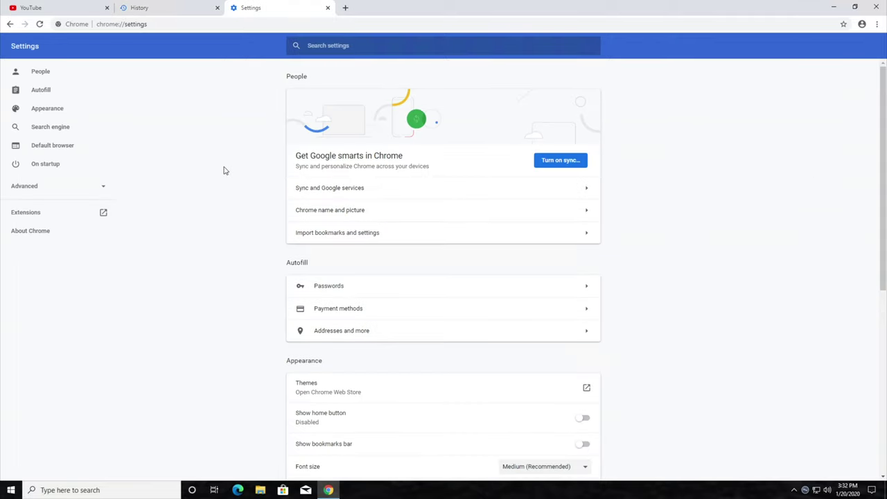
{"action": "scroll", "coordinate": [224, 170], "scroll_direction": "down", "scroll_amount": 3}
{"action": "scroll", "coordinate": [253, 182], "scroll_direction": "down", "scroll_amount": 2}
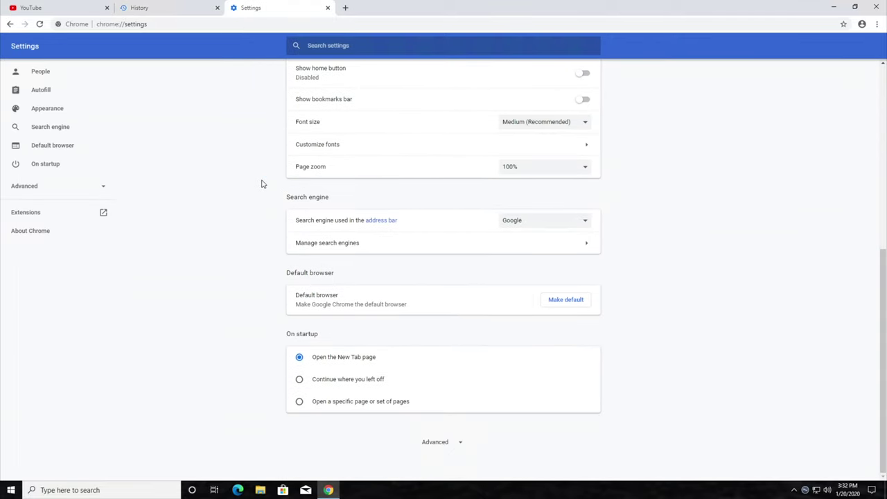
{"action": "left_click", "coordinate": [441, 443]}
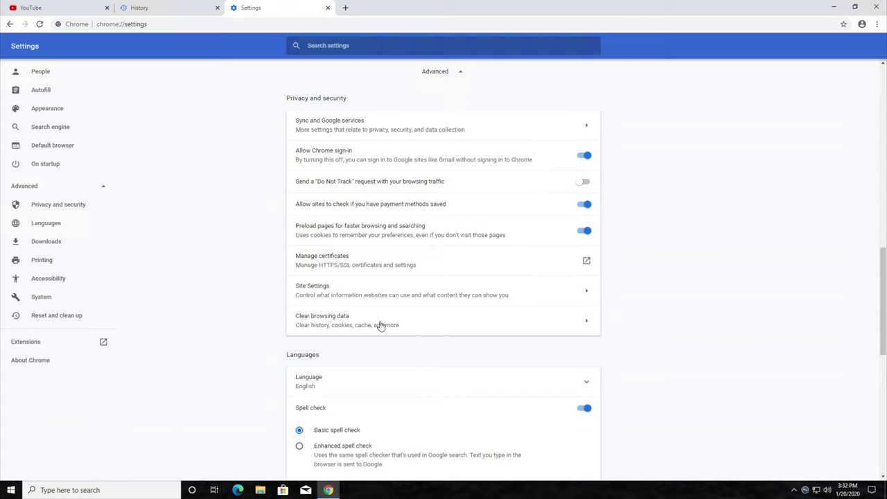
- Clear Chrome's last-hour browsing history, cookies and cached images and files from the Basic tab
{"action": "left_click", "coordinate": [423, 325]}
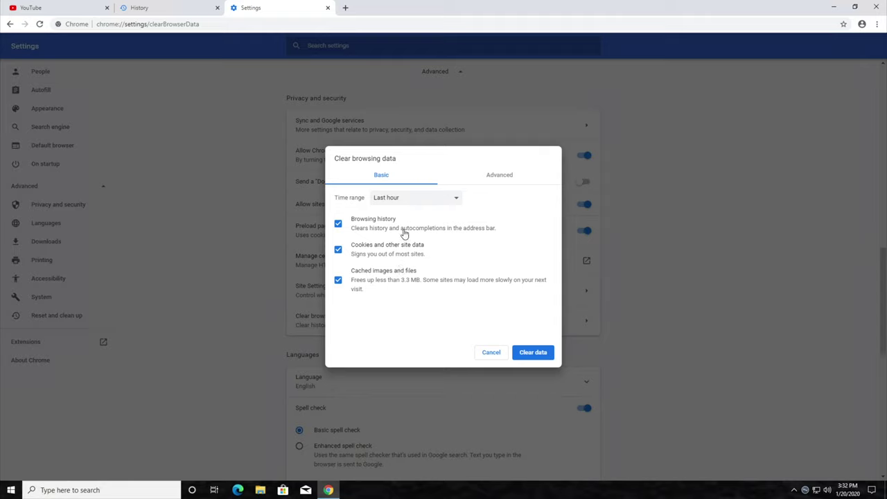
{"action": "left_click", "coordinate": [861, 24]}
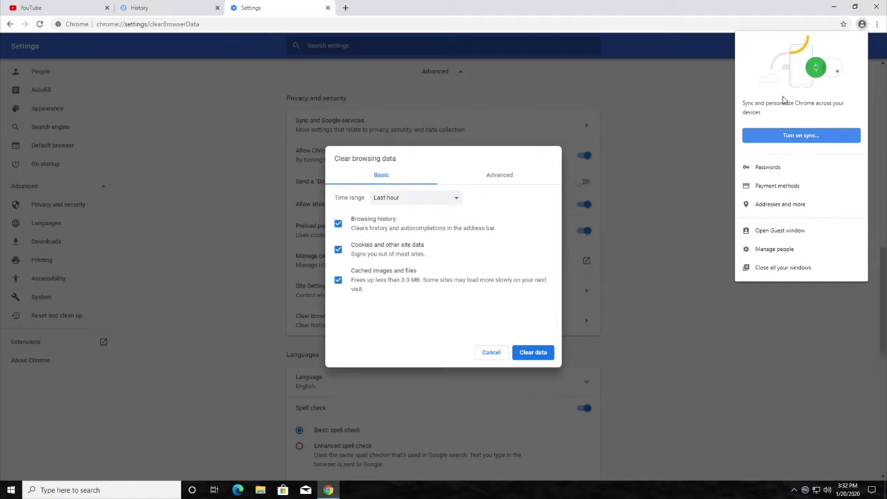
{"action": "left_click", "coordinate": [525, 215]}
{"action": "left_click", "coordinate": [502, 178]}
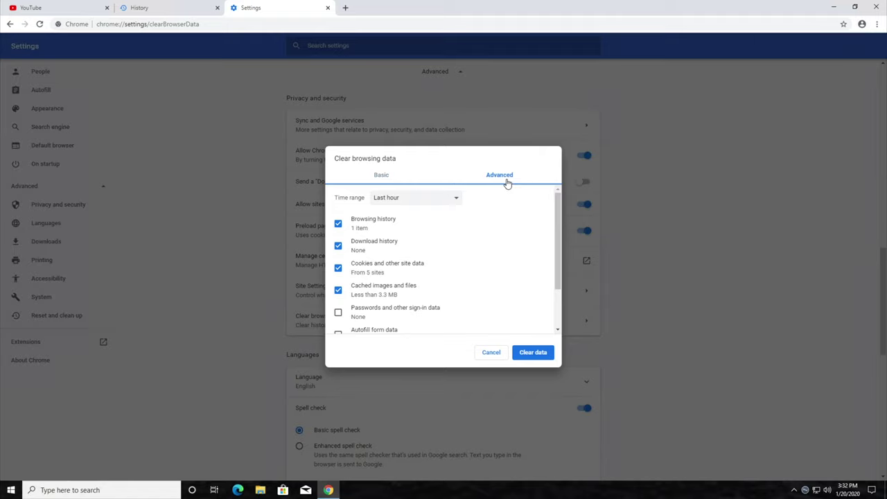
{"action": "left_click", "coordinate": [398, 179]}
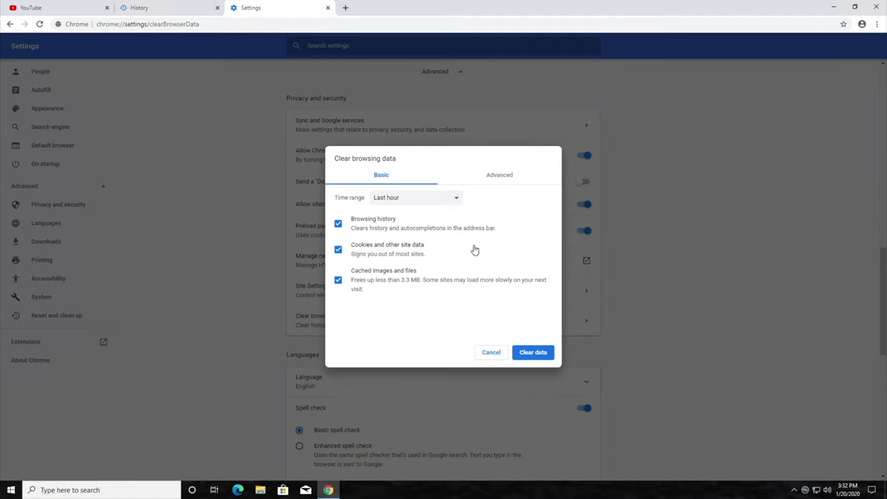
{"action": "left_click", "coordinate": [531, 351]}
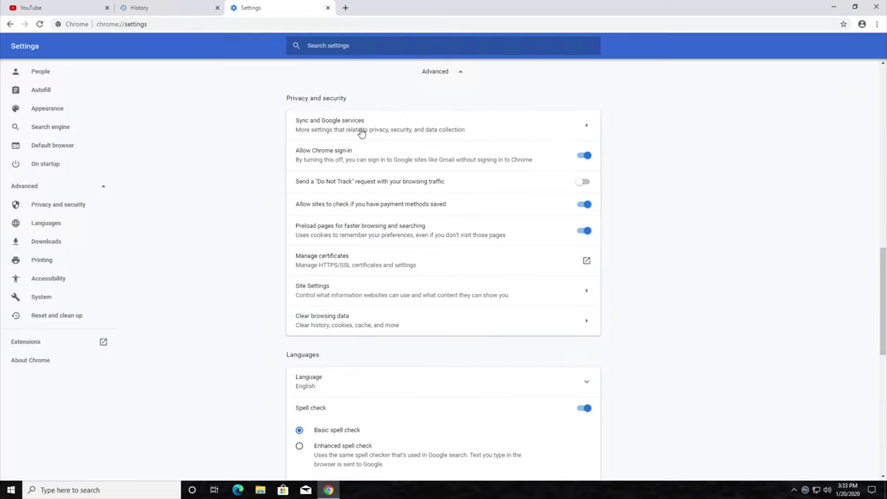
- Check the History tab is empty, open and close an incognito window, then exit Chrome
{"action": "left_click", "coordinate": [166, 7]}
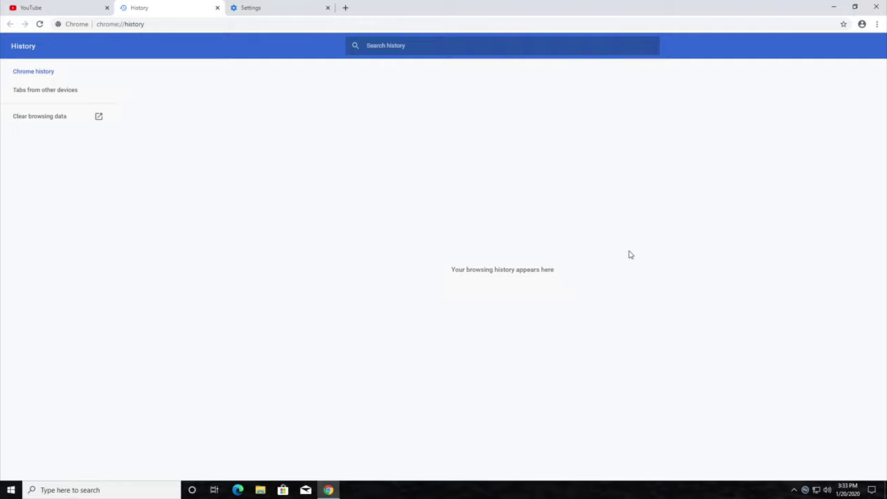
{"action": "key", "text": "ctrl+shift+n"}
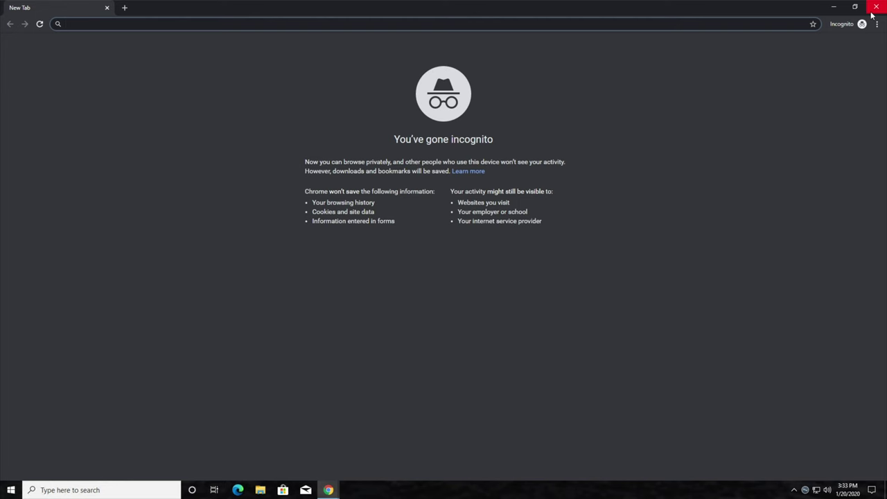
{"action": "left_click", "coordinate": [872, 14]}
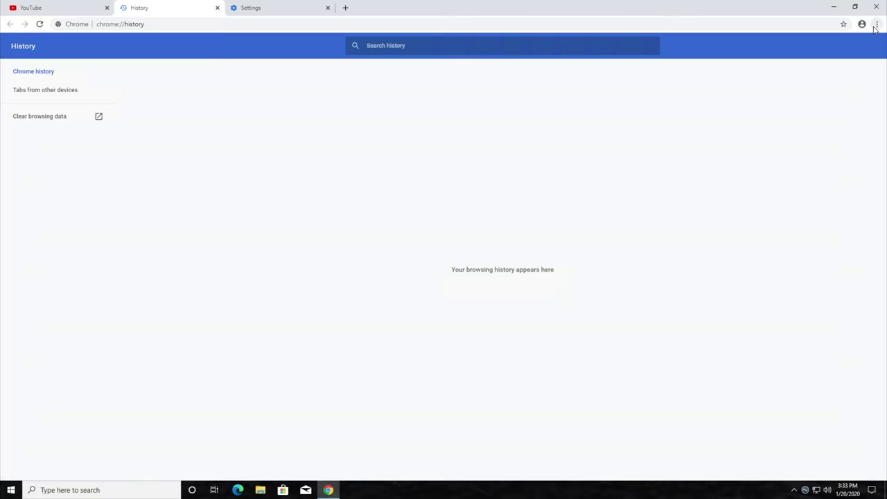
{"action": "left_click", "coordinate": [876, 25]}
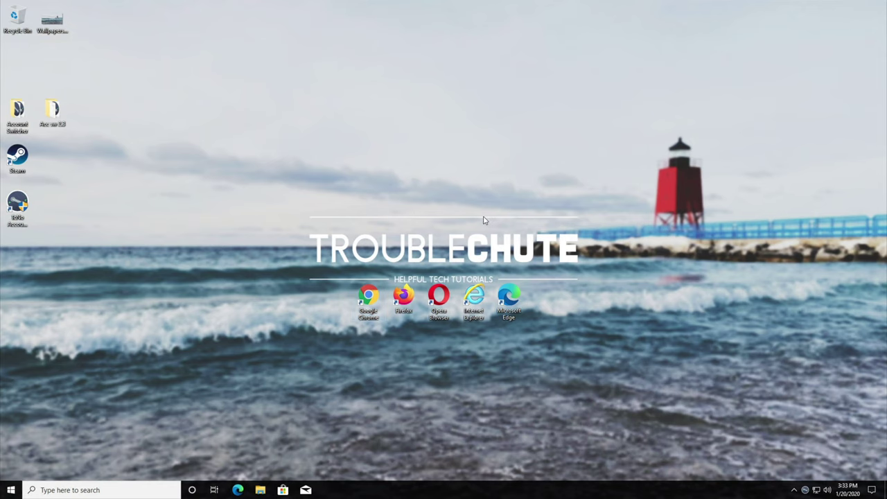
- Launch Firefox and show a widened History sidebar with Today expanded, inspecting the YouTube entry
{"action": "double_click", "coordinate": [404, 305]}
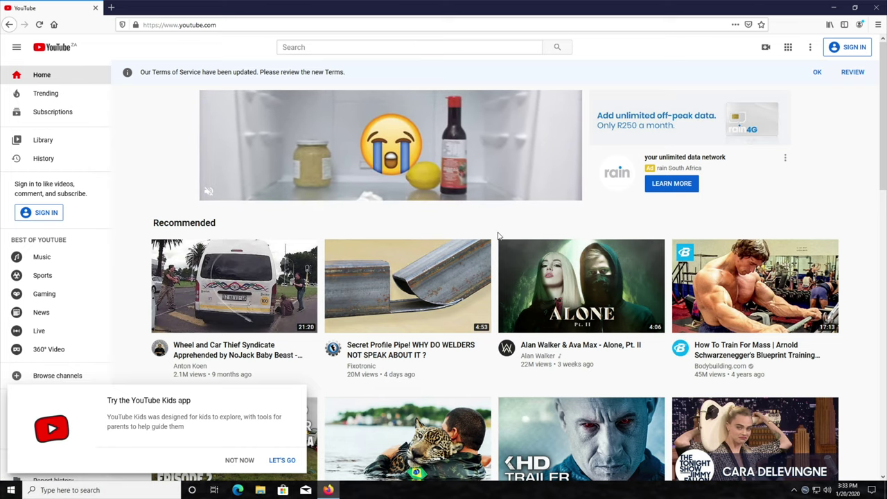
{"action": "key", "text": "ctrl+h"}
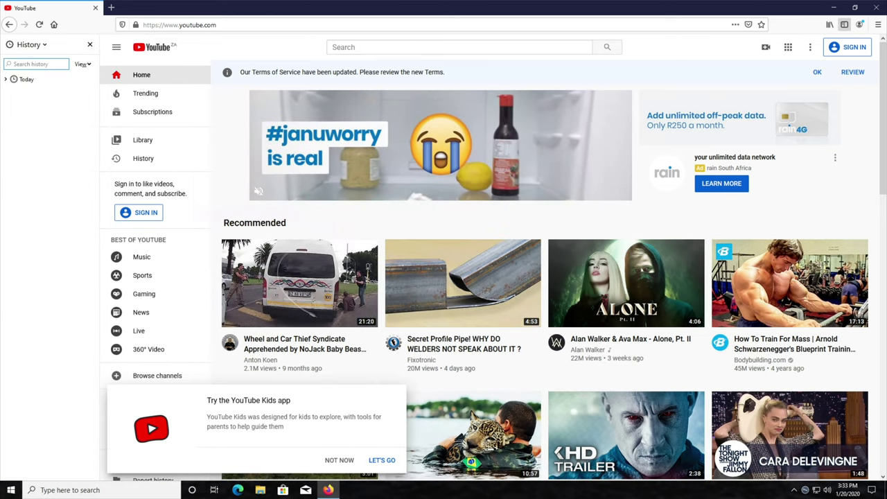
{"action": "scroll", "coordinate": [236, 147], "scroll_direction": "down", "scroll_amount": 3}
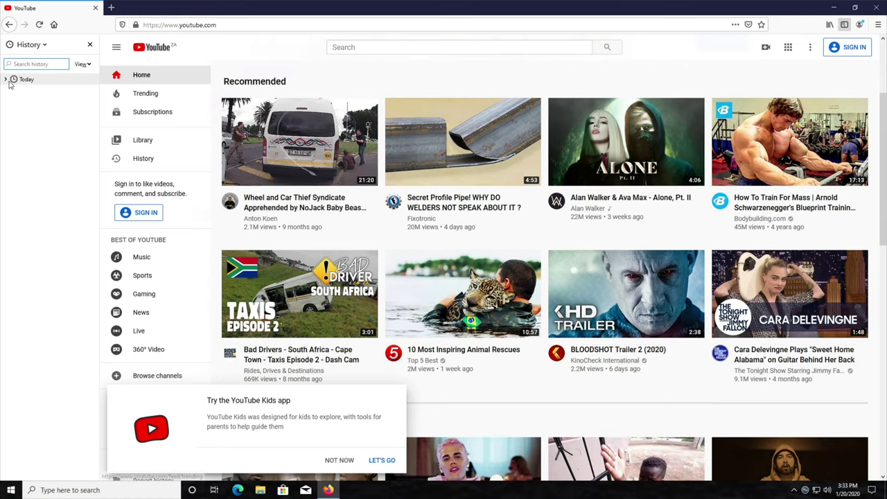
{"action": "left_click", "coordinate": [5, 81]}
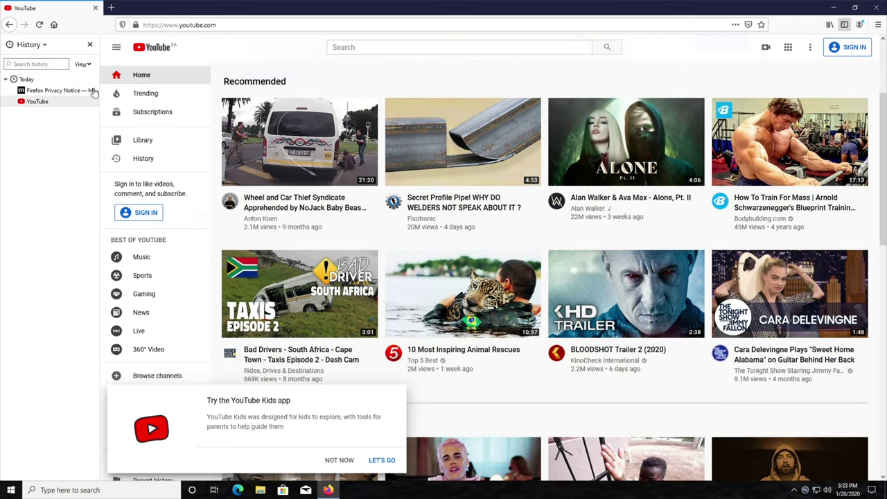
{"action": "left_click_drag", "start_coordinate": [100, 94], "coordinate": [182, 95]}
{"action": "left_click", "coordinate": [116, 103]}
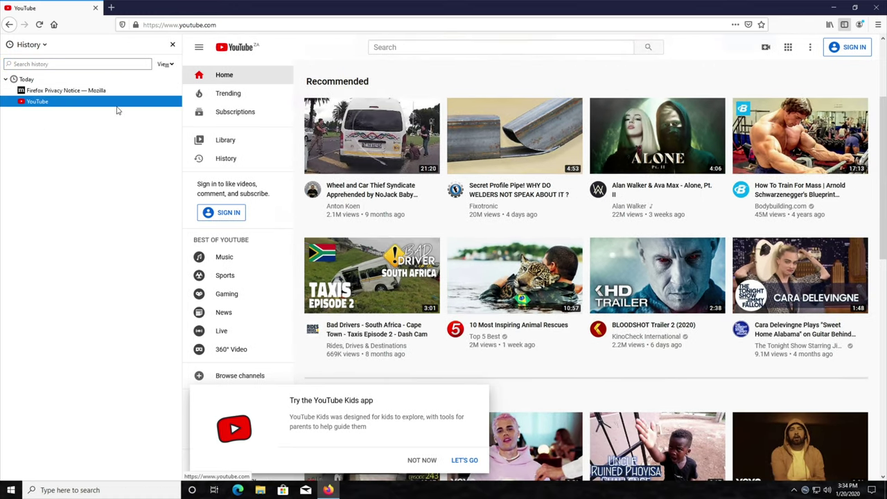
{"action": "right_click", "coordinate": [69, 105]}
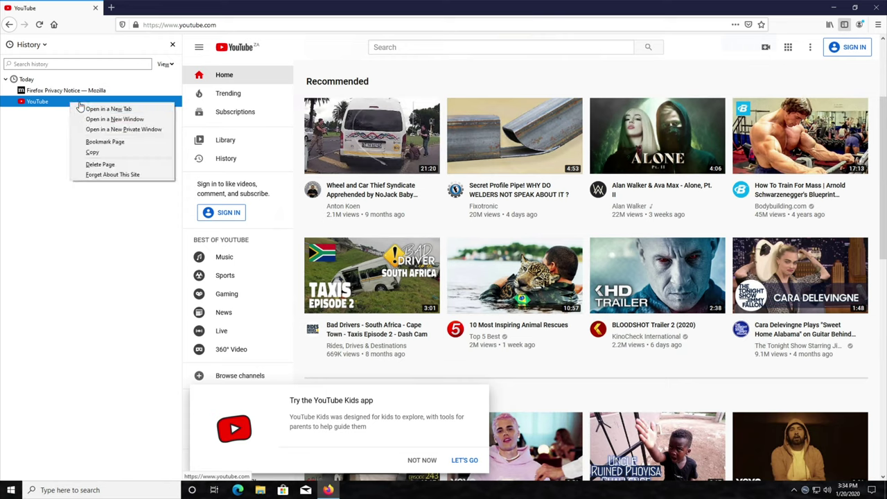
{"action": "left_click", "coordinate": [94, 250]}
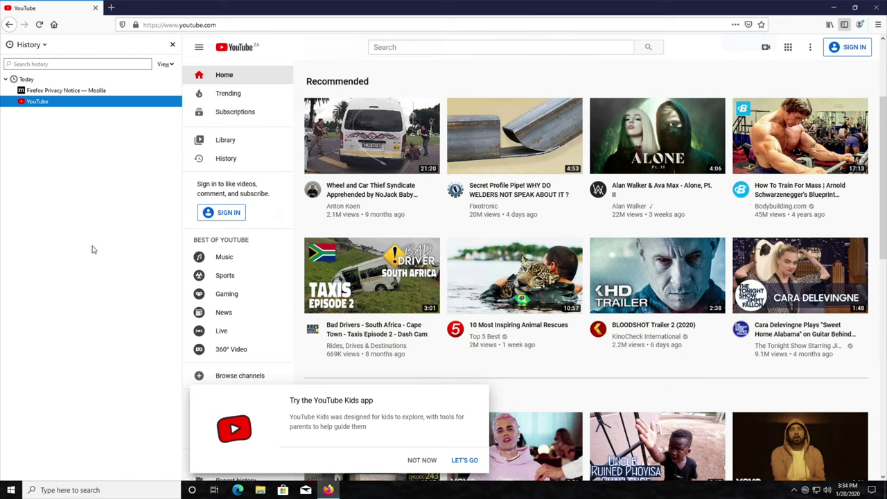
- In Options > Privacy & Security, clear all cookies, site data and cached web content to 0 bytes
{"action": "left_click", "coordinate": [878, 24]}
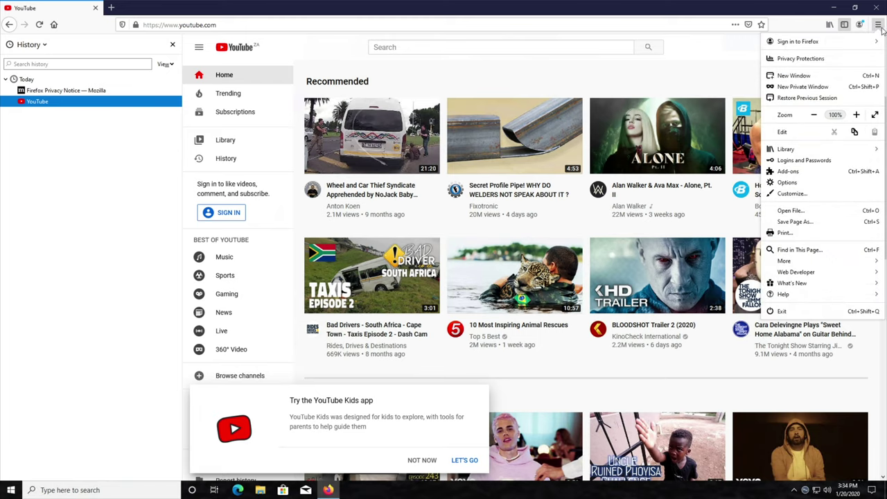
{"action": "left_click", "coordinate": [788, 183]}
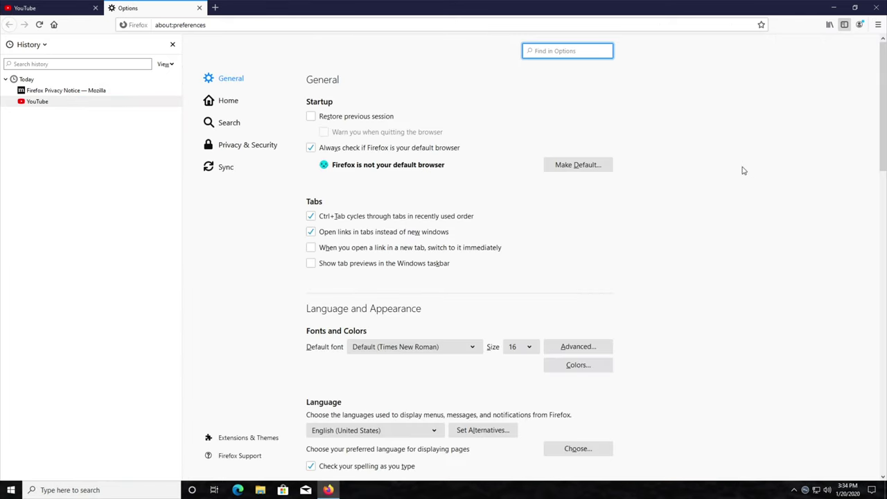
{"action": "left_click", "coordinate": [234, 150]}
{"action": "scroll", "coordinate": [374, 155], "scroll_direction": "down", "scroll_amount": 3}
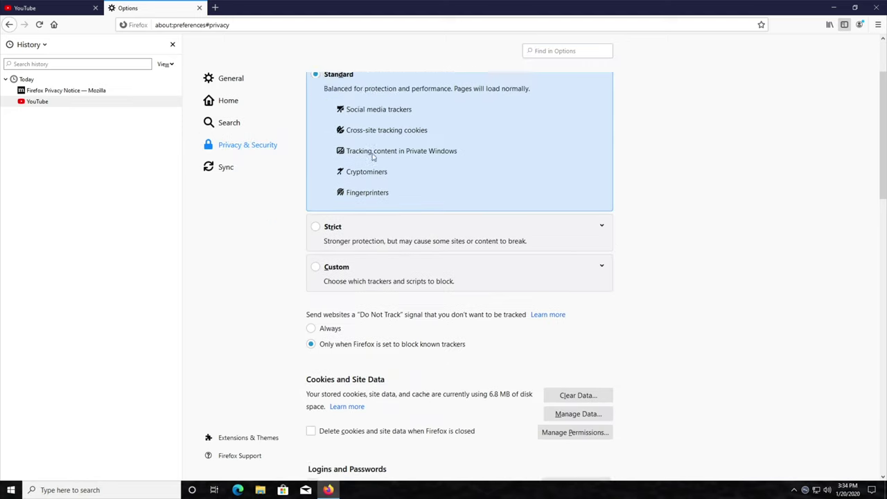
{"action": "scroll", "coordinate": [372, 158], "scroll_direction": "down", "scroll_amount": 5}
{"action": "scroll", "coordinate": [366, 163], "scroll_direction": "up", "scroll_amount": 1}
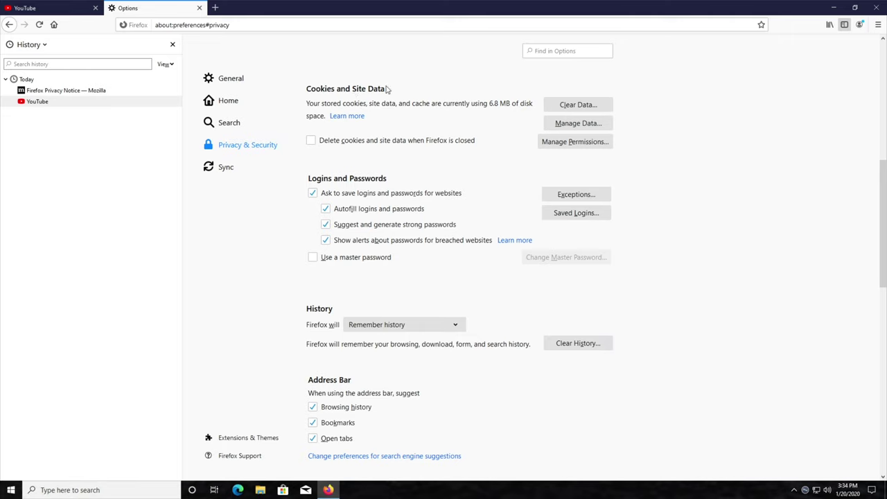
{"action": "left_click", "coordinate": [573, 106]}
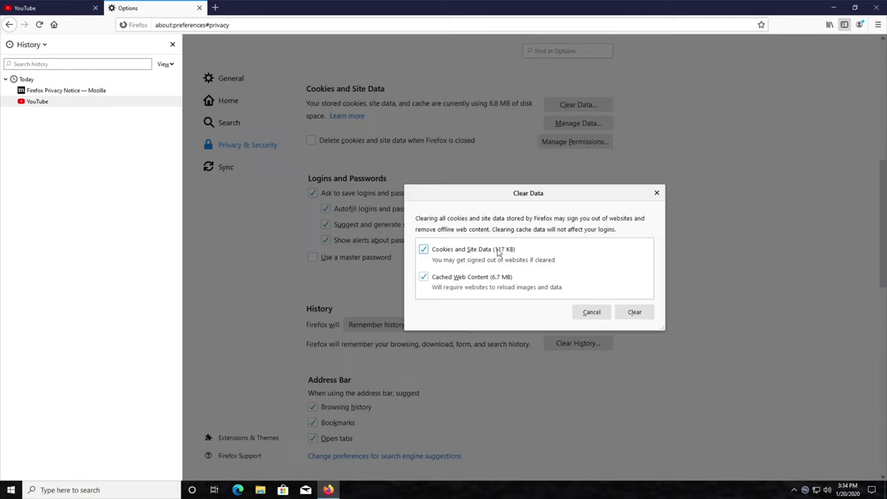
{"action": "left_click", "coordinate": [632, 312]}
{"action": "left_click", "coordinate": [424, 256]}
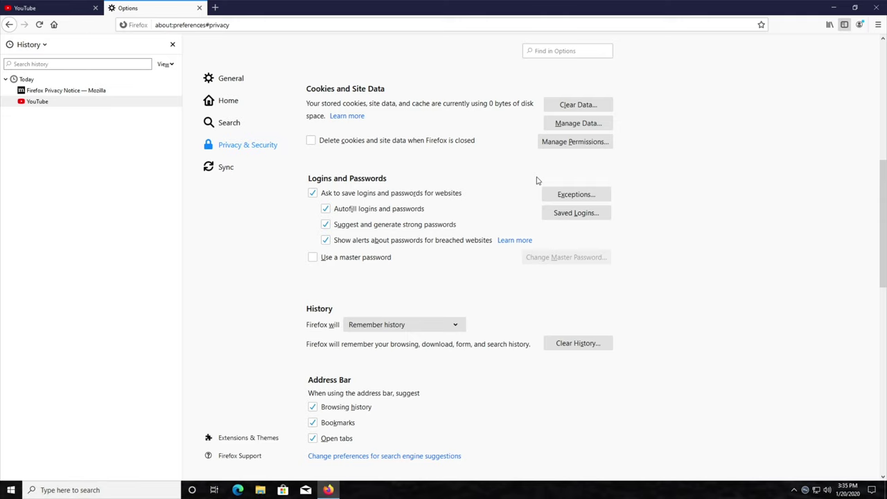
- Clear Firefox's recent browsing history with Clear History… and Clear Now
{"action": "scroll", "coordinate": [421, 303], "scroll_direction": "down", "scroll_amount": 4}
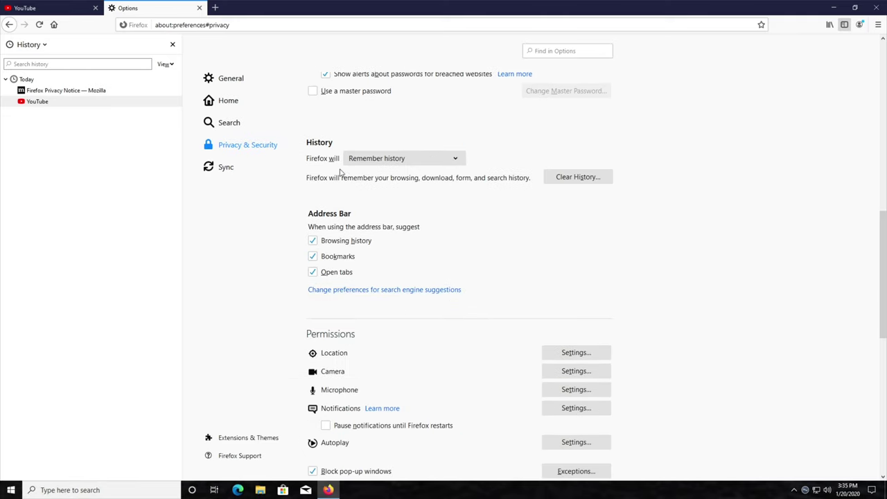
{"action": "left_click", "coordinate": [415, 159]}
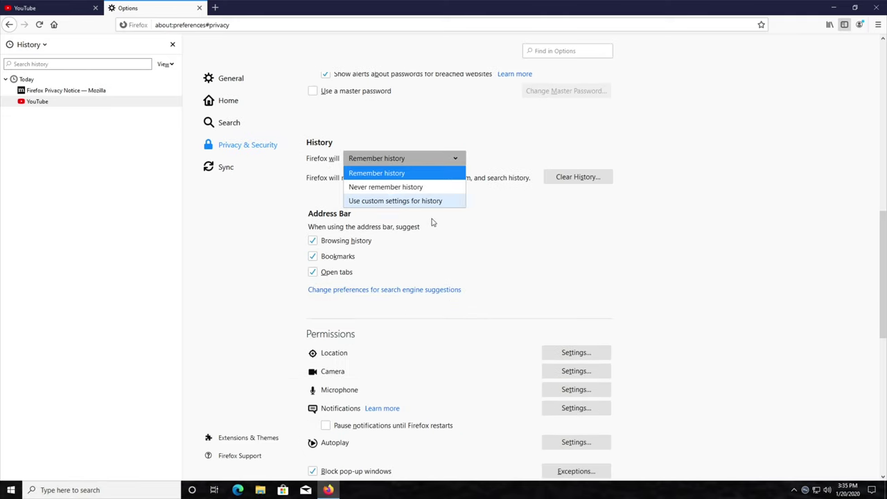
{"action": "key", "text": "Escape"}
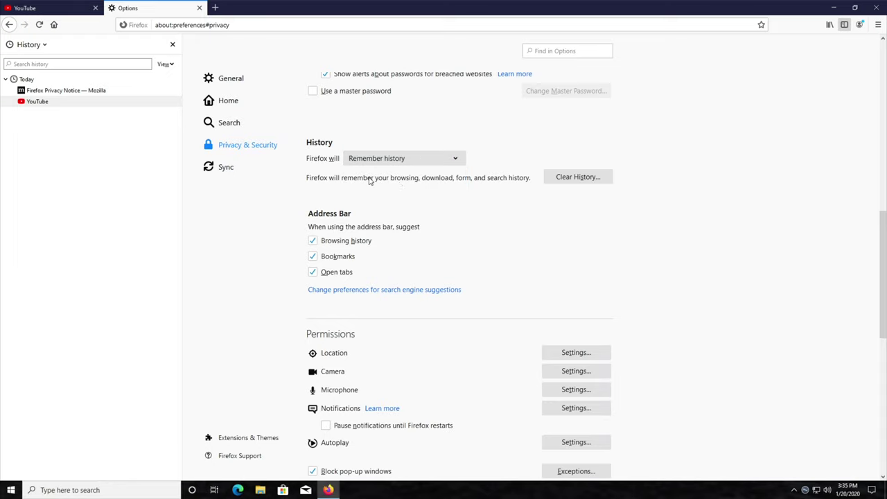
{"action": "left_click", "coordinate": [594, 177]}
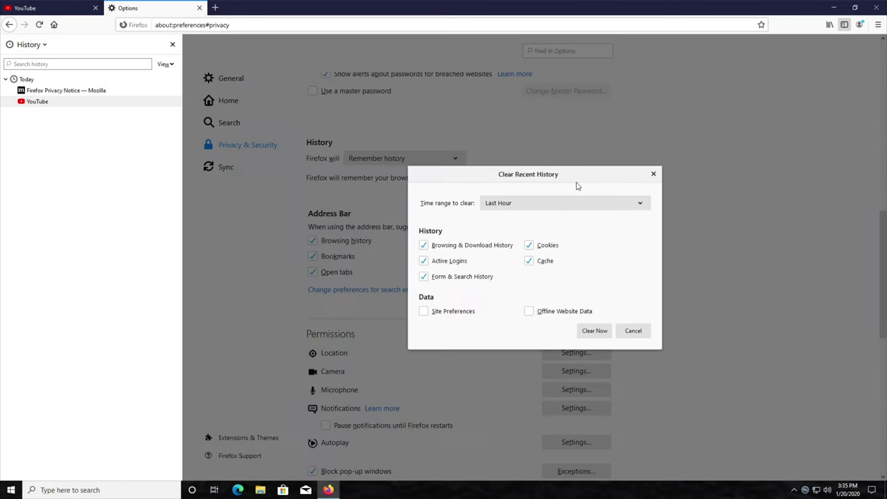
{"action": "left_click", "coordinate": [598, 332]}
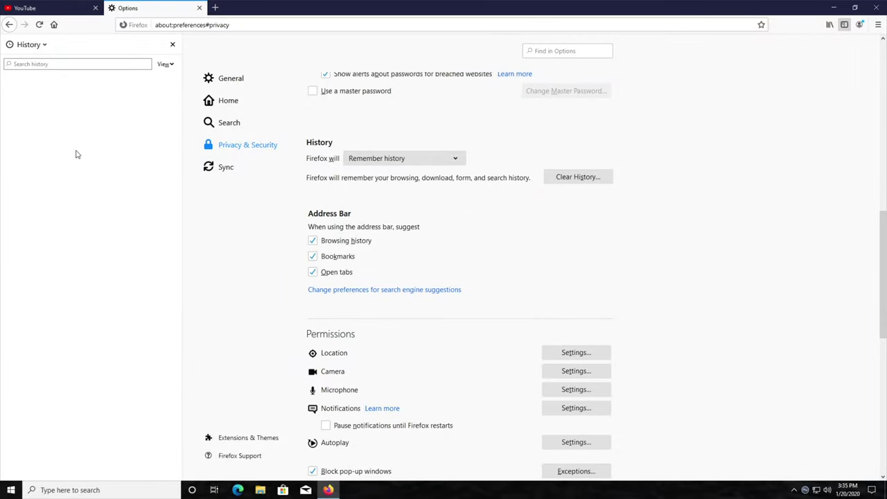
- Close the History sidebar, open and close a private window, then close Firefox
{"action": "left_click", "coordinate": [172, 46]}
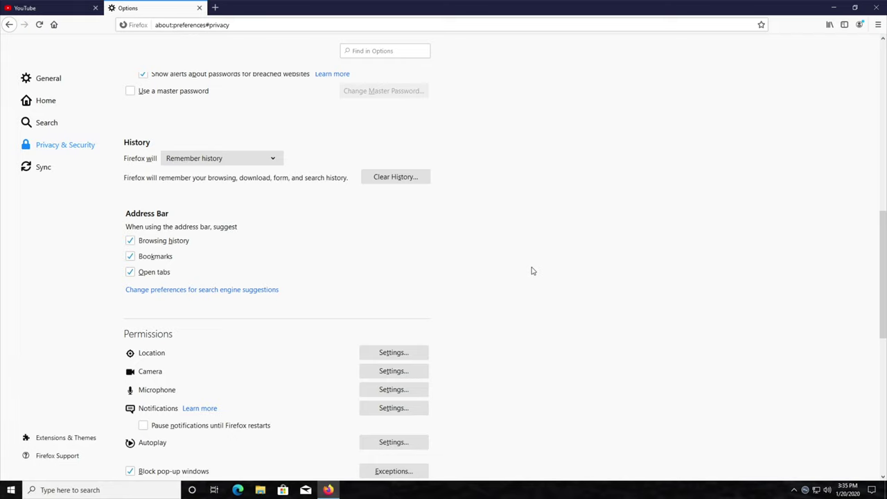
{"action": "key", "text": "ctrl+shift+p"}
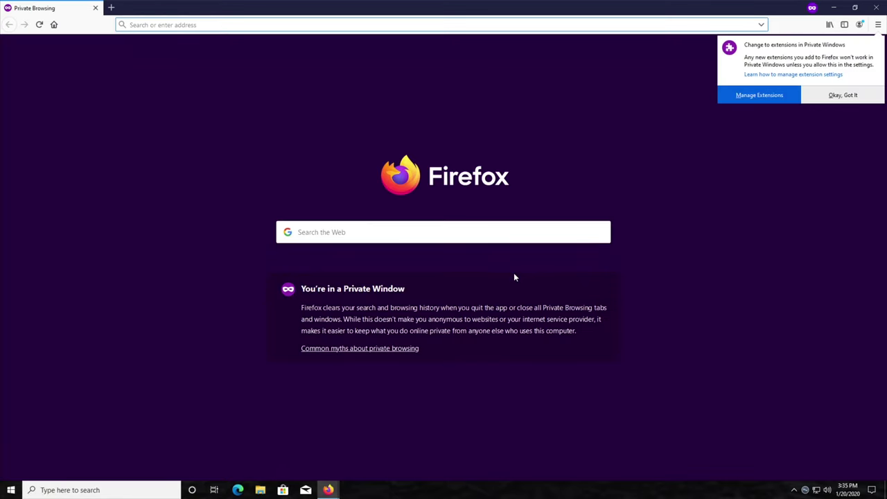
{"action": "left_click", "coordinate": [841, 93]}
{"action": "left_click", "coordinate": [877, 9]}
{"action": "left_click", "coordinate": [877, 24]}
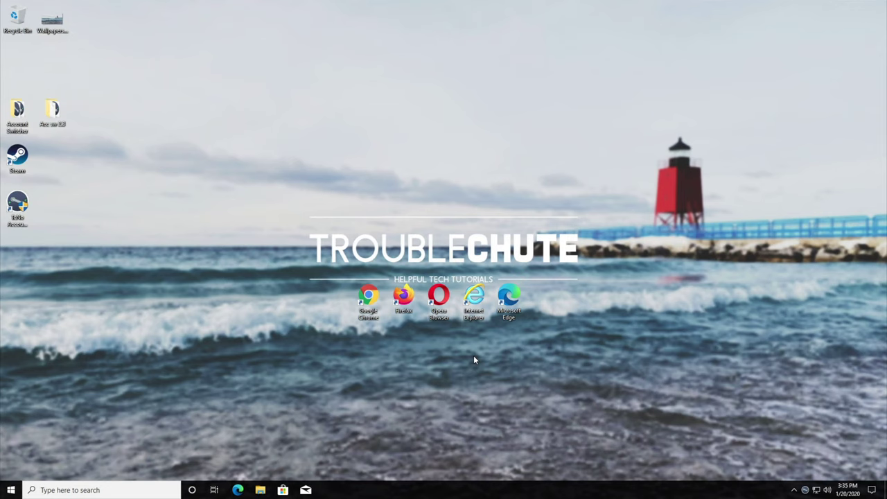
- Launch Opera, open its History page, and try the Clear browsing data dialog without clearing
{"action": "double_click", "coordinate": [438, 298]}
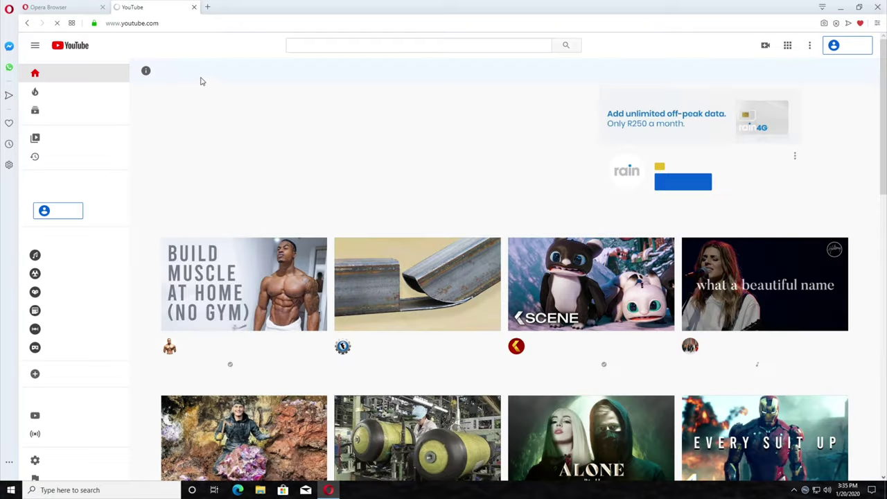
{"action": "key", "text": "ctrl+h"}
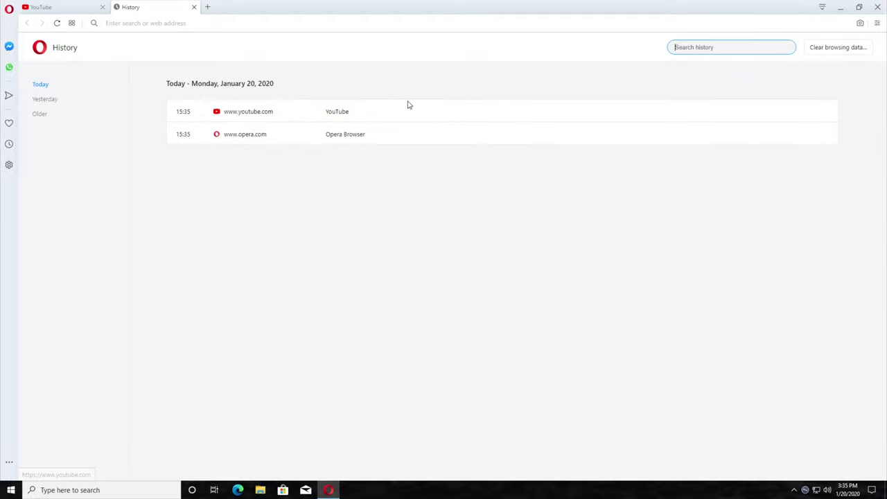
{"action": "left_click", "coordinate": [838, 52]}
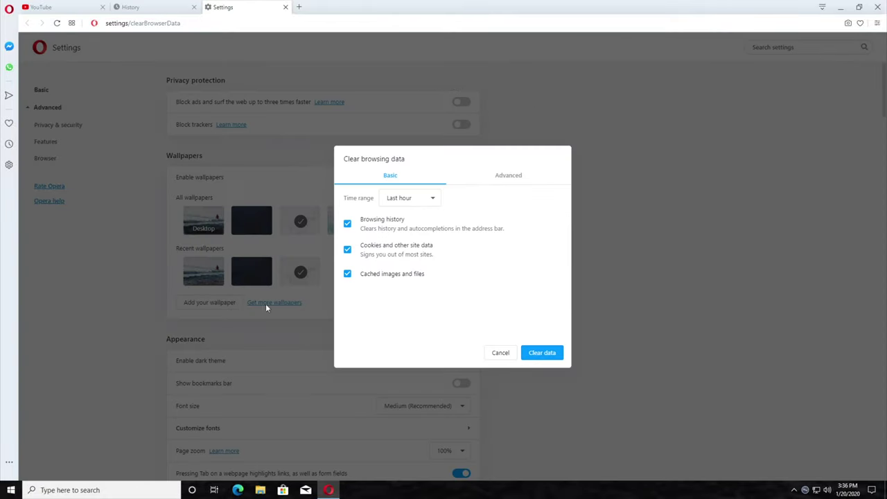
{"action": "left_click", "coordinate": [493, 352]}
{"action": "left_click", "coordinate": [285, 9]}
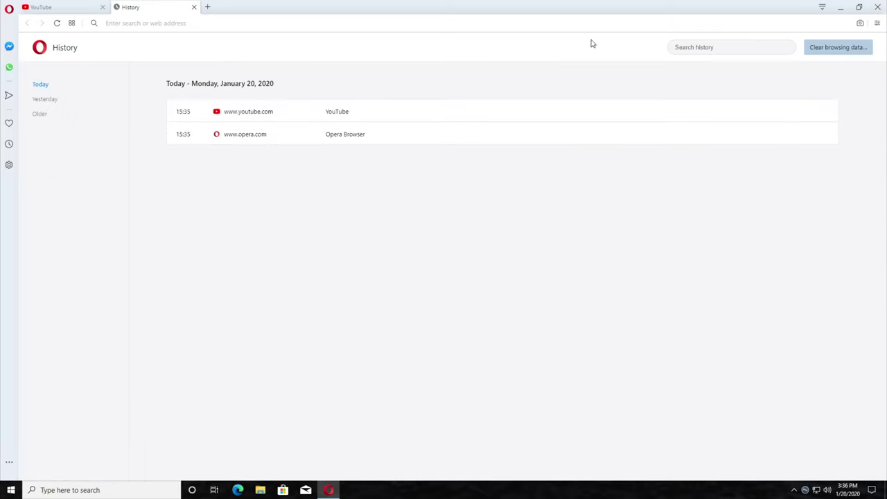
{"action": "left_click", "coordinate": [876, 23]}
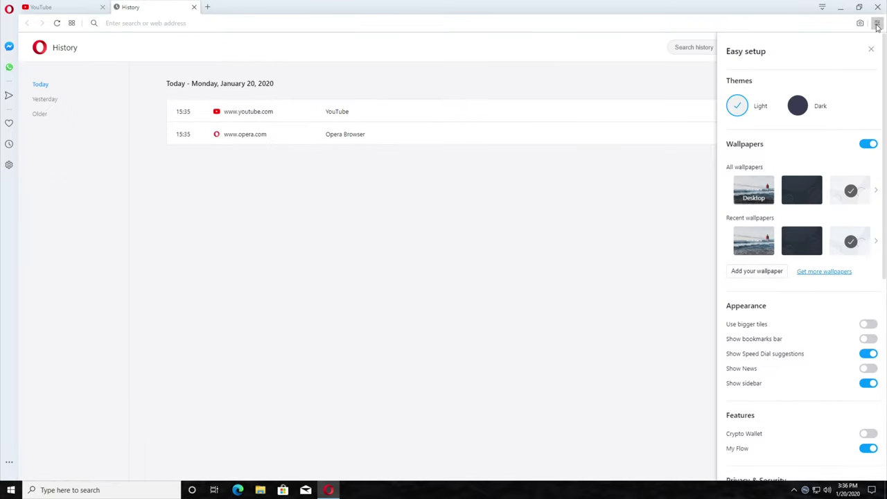
{"action": "scroll", "coordinate": [815, 109], "scroll_direction": "down", "scroll_amount": 5}
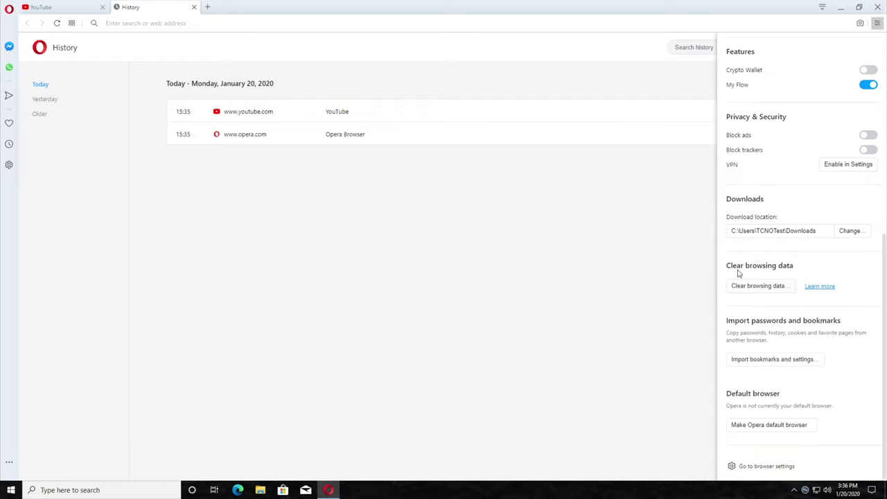
{"action": "left_click", "coordinate": [743, 285]}
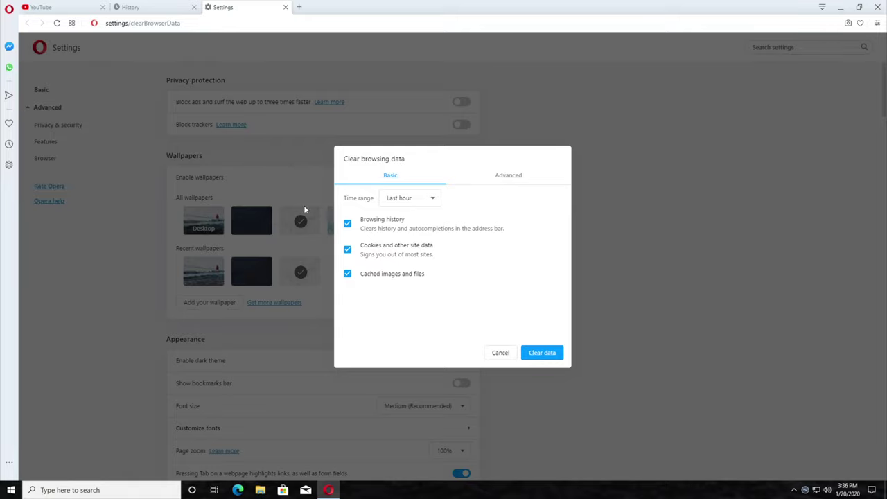
{"action": "left_click", "coordinate": [500, 353]}
{"action": "key", "text": "ctrl+w"}
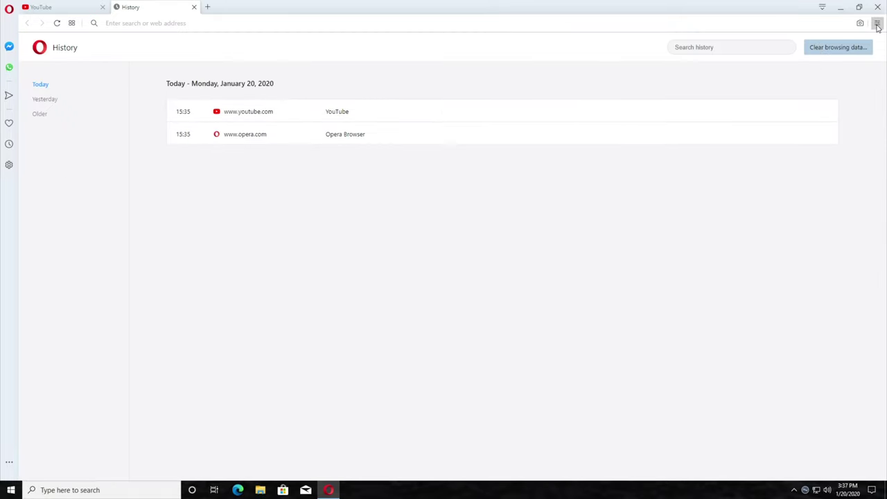
- Clear Opera's browsing data for All time via Easy setup and return to the empty History page
{"action": "left_click", "coordinate": [877, 24]}
{"action": "scroll", "coordinate": [790, 207], "scroll_direction": "down", "scroll_amount": 10}
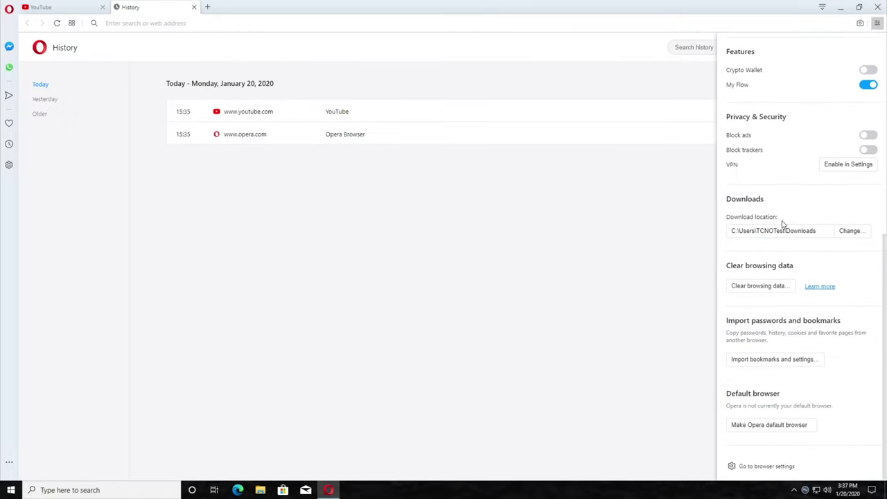
{"action": "left_click", "coordinate": [754, 288]}
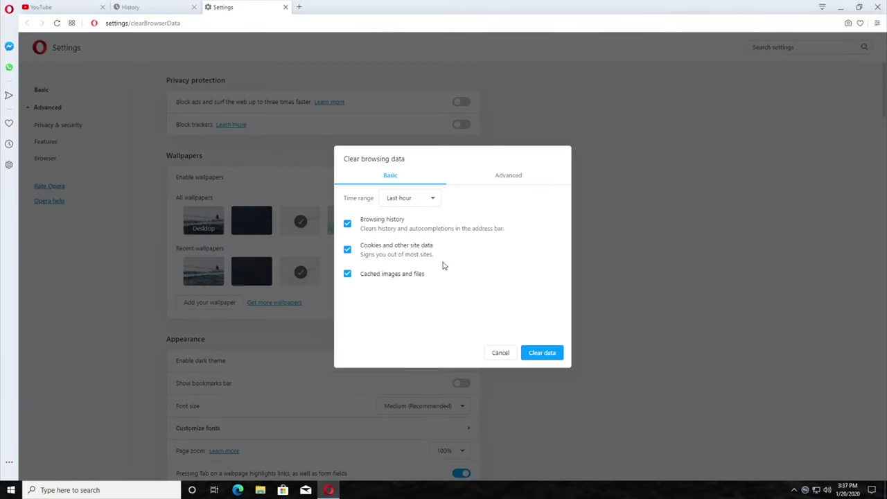
{"action": "left_click", "coordinate": [416, 200]}
{"action": "left_click", "coordinate": [421, 244]}
{"action": "left_click", "coordinate": [542, 353]}
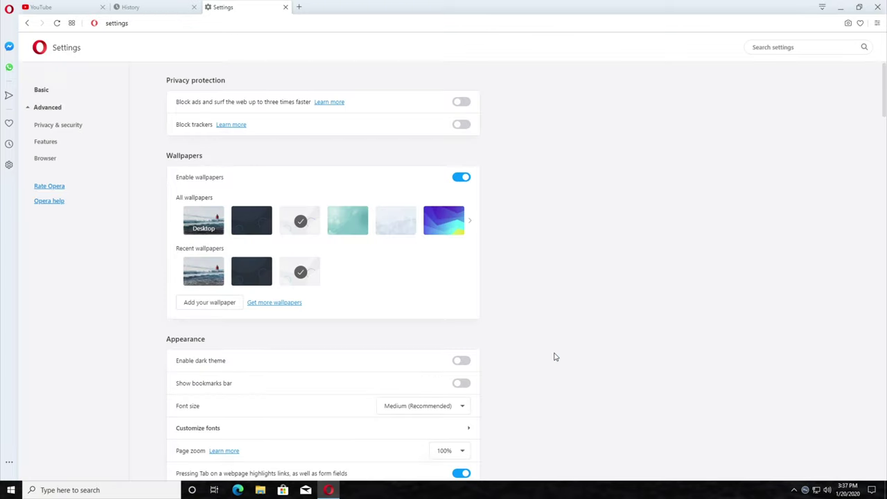
{"action": "left_click", "coordinate": [144, 9]}
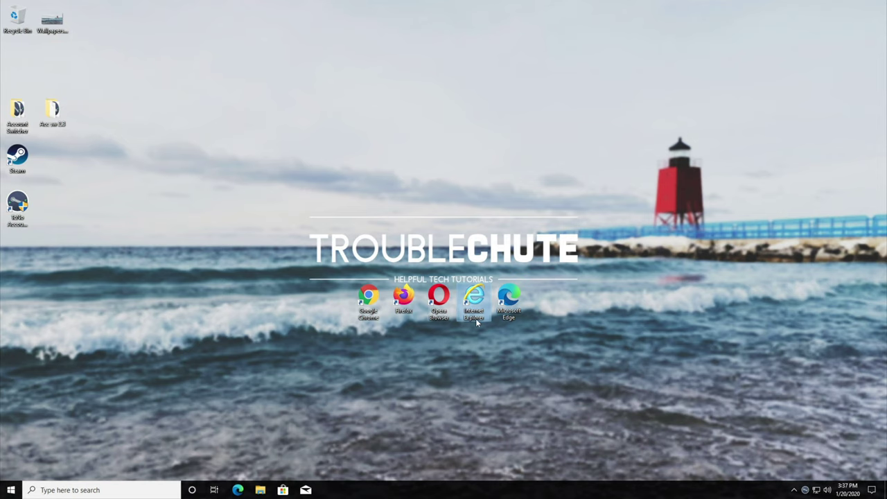
- Launch Internet Explorer maximised, close the MSN tab and load the Google homepage
{"action": "double_click", "coordinate": [475, 318]}
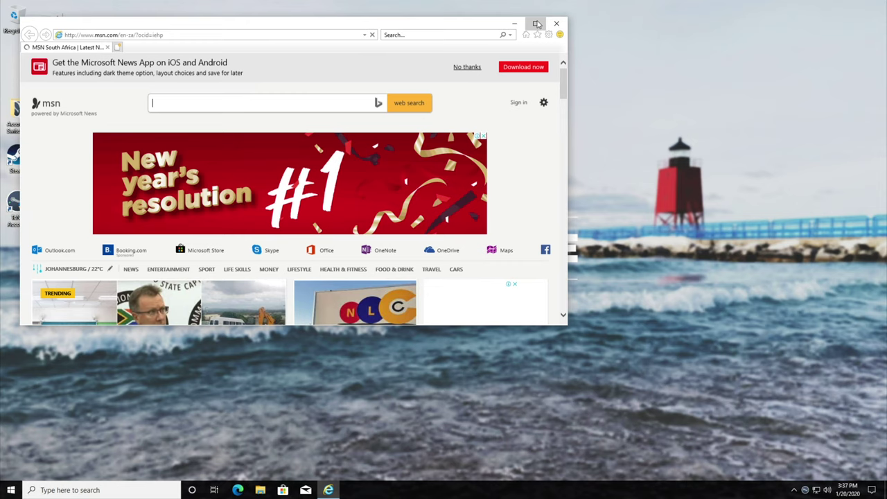
{"action": "left_click", "coordinate": [537, 25]}
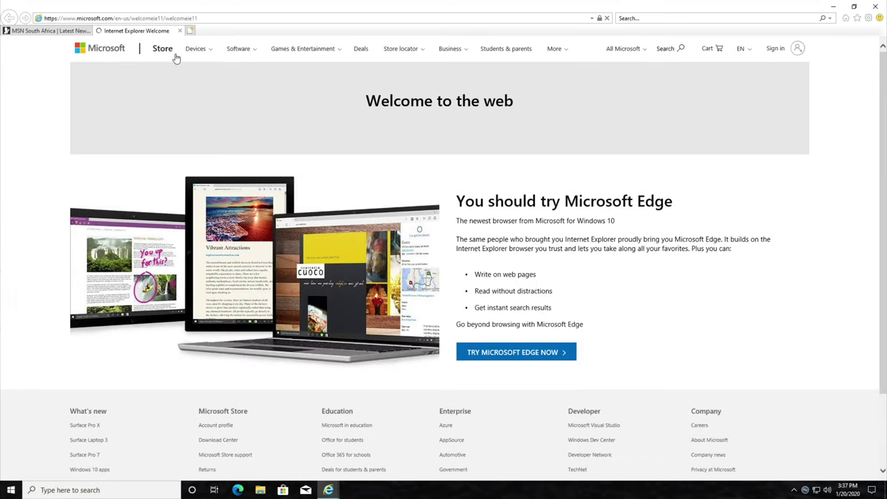
{"action": "left_click", "coordinate": [87, 32]}
{"action": "left_click", "coordinate": [212, 20]}
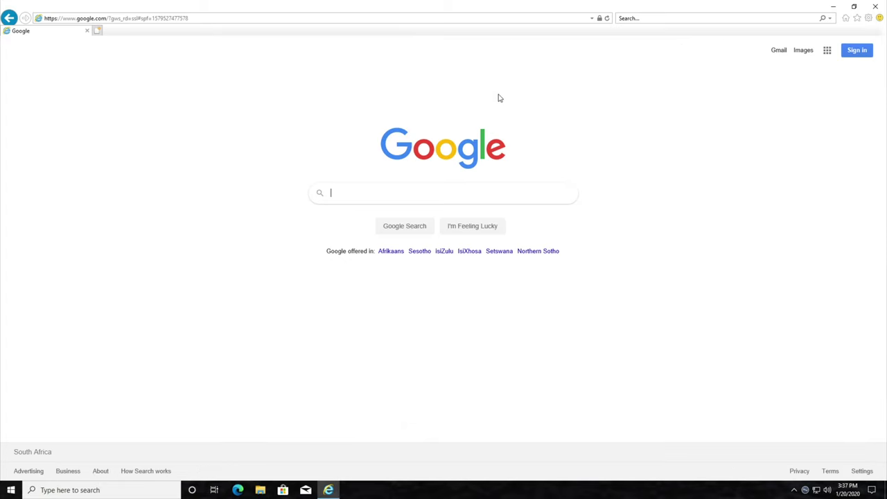
{"action": "left_click", "coordinate": [808, 153]}
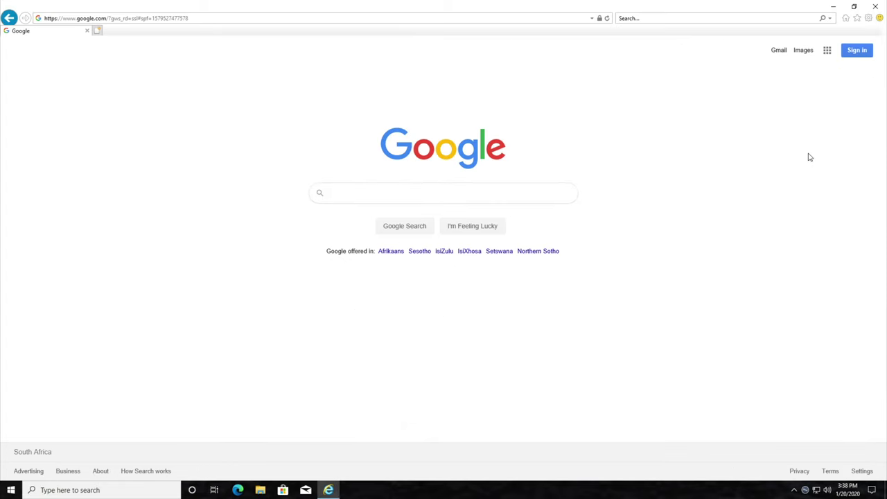
- Review the History pane's Last week and Today visited sites, then close it
{"action": "key", "text": "ctrl+h"}
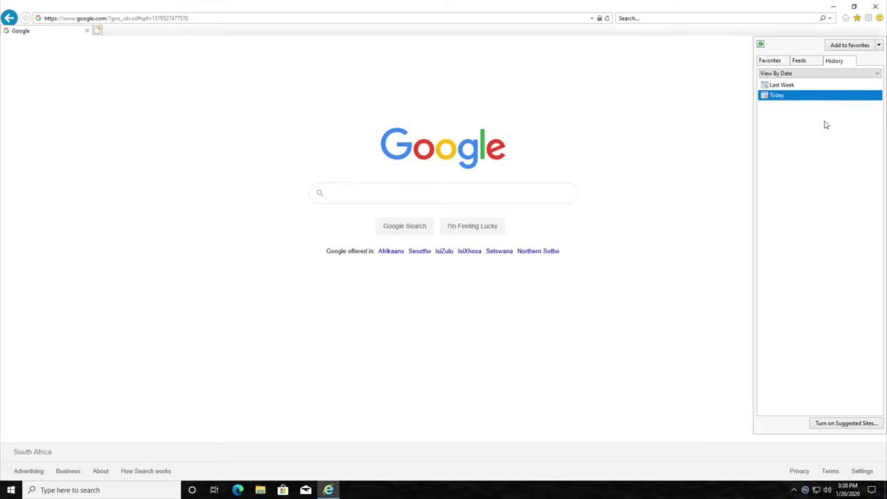
{"action": "left_click", "coordinate": [781, 85]}
{"action": "left_click", "coordinate": [776, 126]}
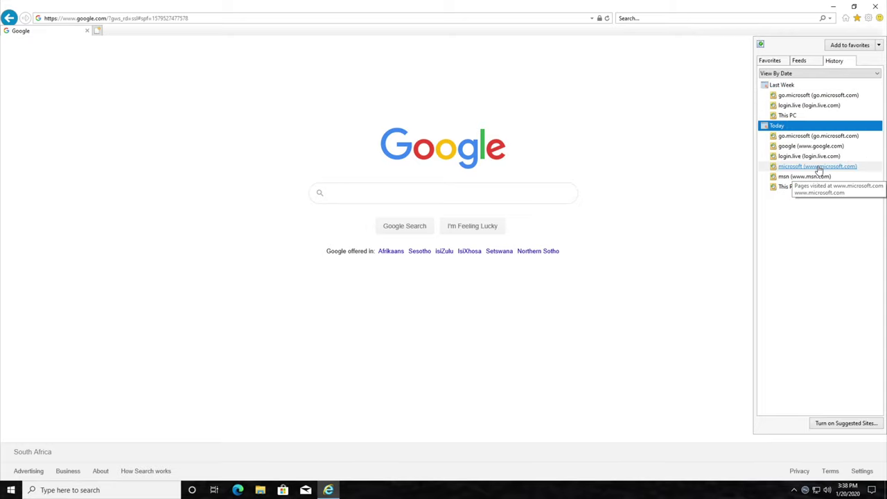
{"action": "left_click", "coordinate": [710, 178]}
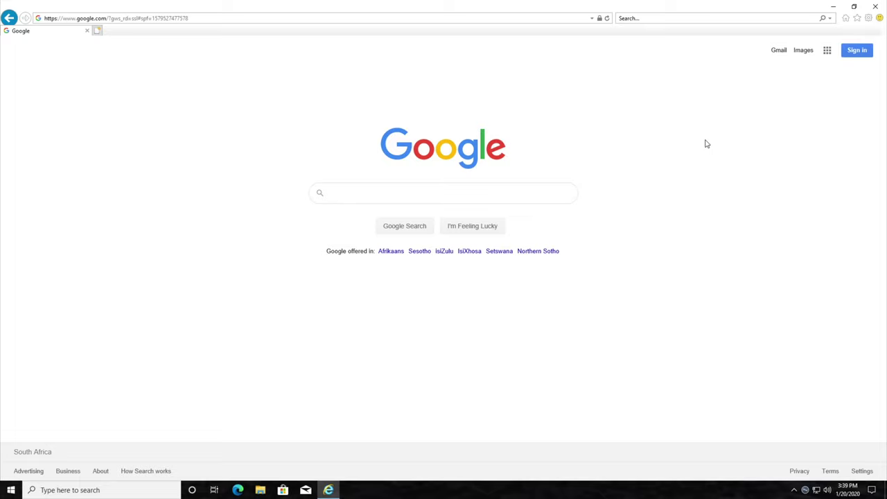
- Dismiss the Ctrl+Shift+Delete dialog and open Internet Options from Internet Explorer's Tools menu
{"action": "key", "text": "ctrl+shift+Delete"}
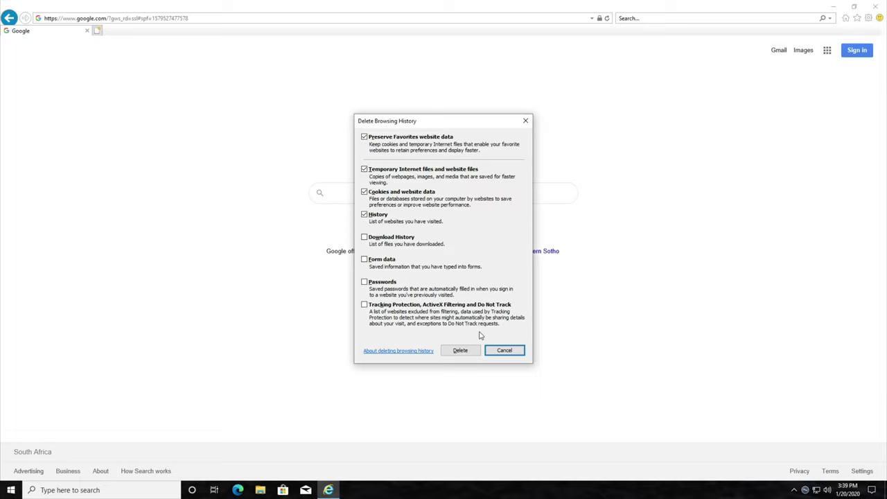
{"action": "left_click", "coordinate": [526, 120]}
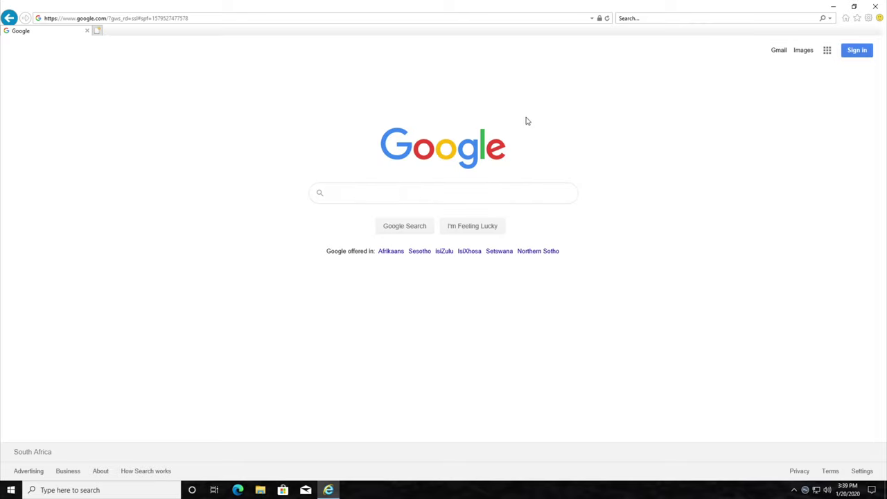
{"action": "left_click", "coordinate": [869, 20]}
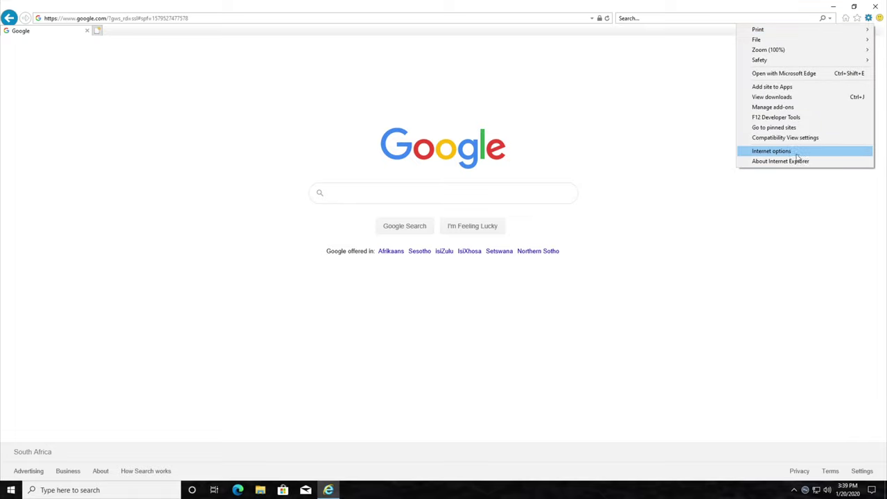
{"action": "left_click", "coordinate": [772, 151]}
- Delete browsing history including Download History, then show the now-empty History list
{"action": "left_click", "coordinate": [30, 24]}
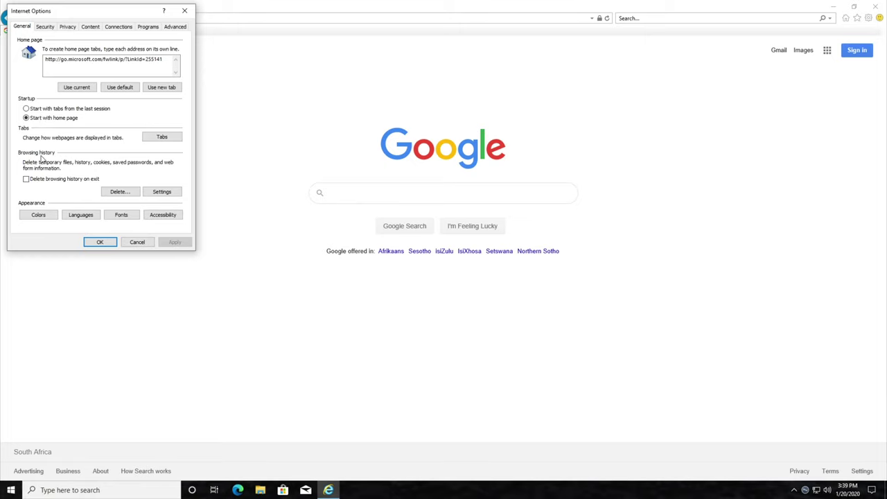
{"action": "left_click", "coordinate": [114, 192]}
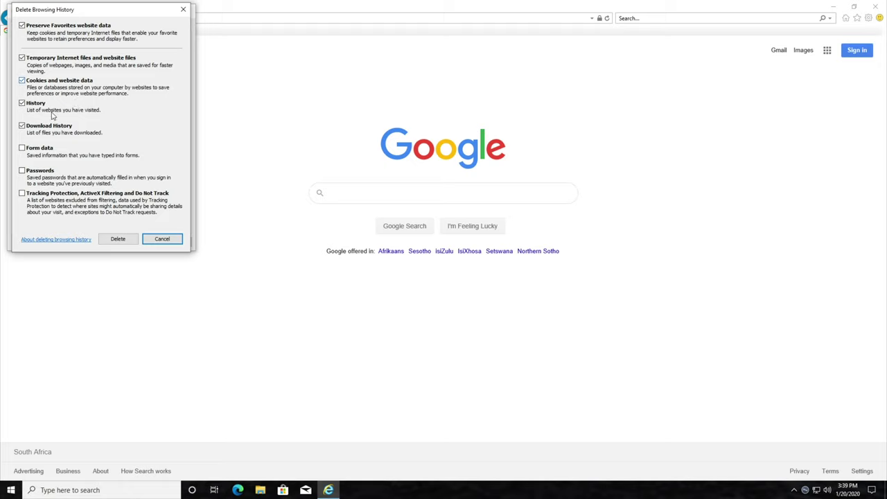
{"action": "left_click", "coordinate": [120, 241]}
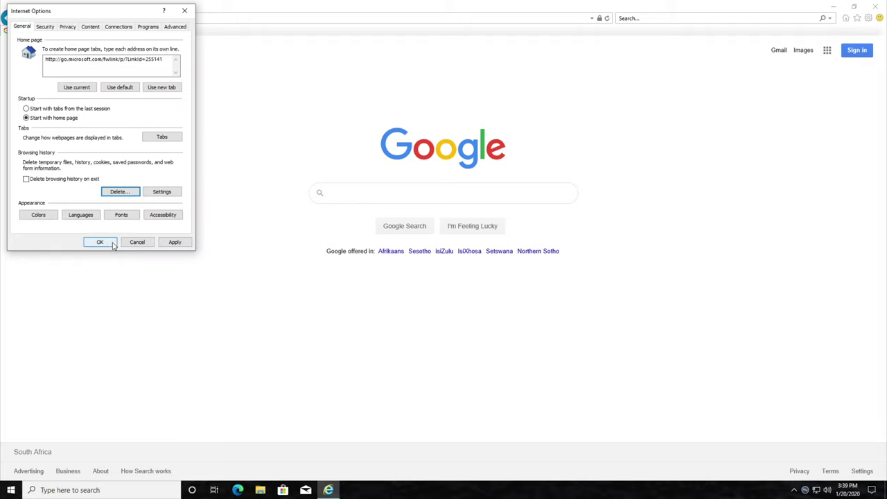
{"action": "left_click", "coordinate": [102, 242]}
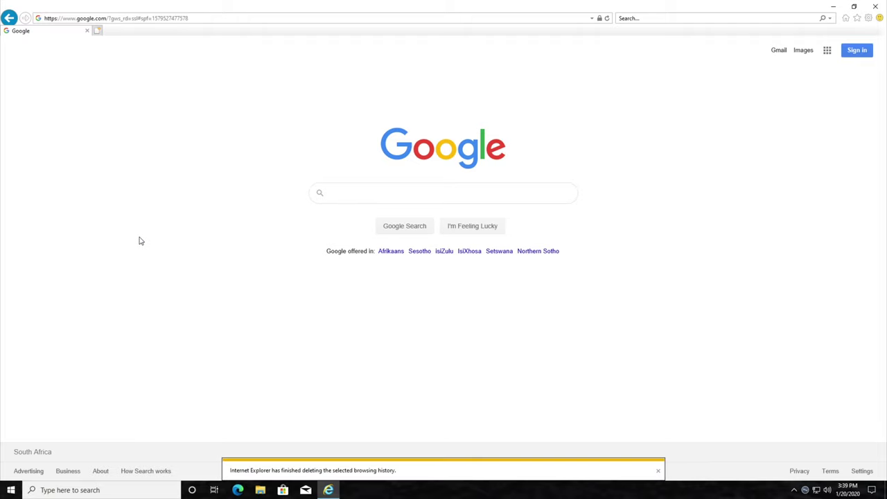
{"action": "key", "text": "ctrl+h"}
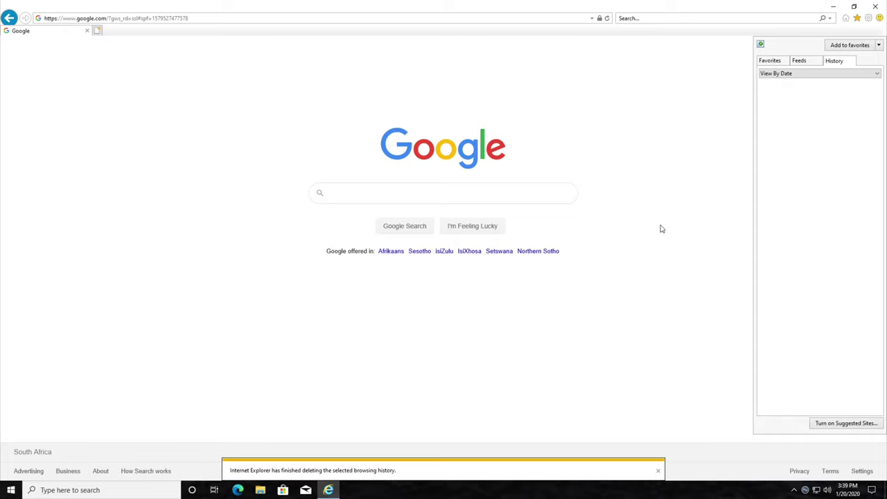
- Close Internet Explorer and go to Edge's Privacy and services settings
{"action": "key", "text": "alt+F4"}
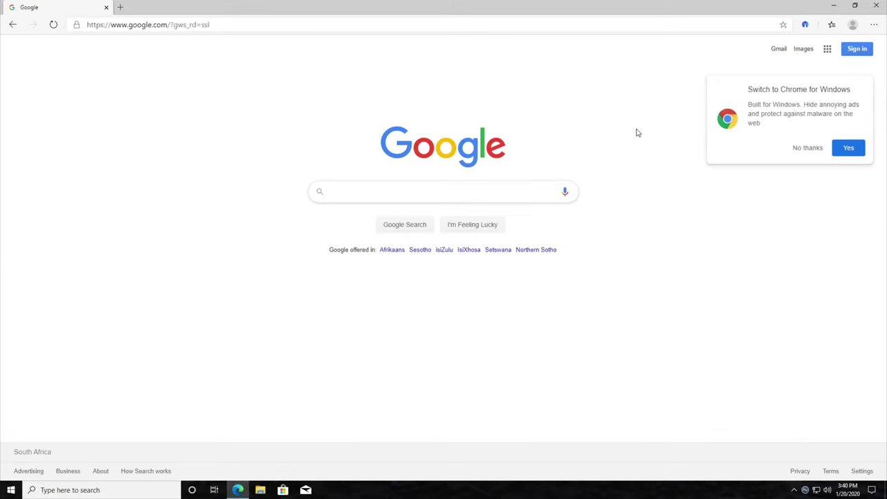
{"action": "left_click", "coordinate": [873, 25]}
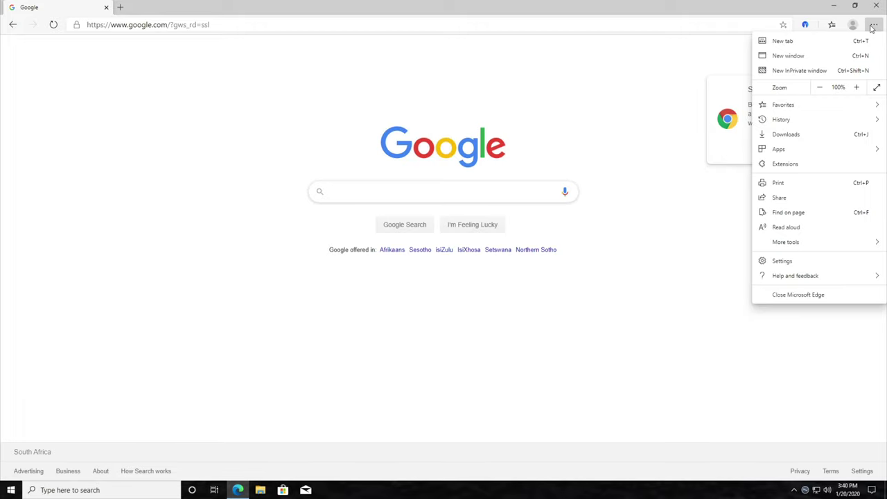
{"action": "left_click", "coordinate": [771, 260]}
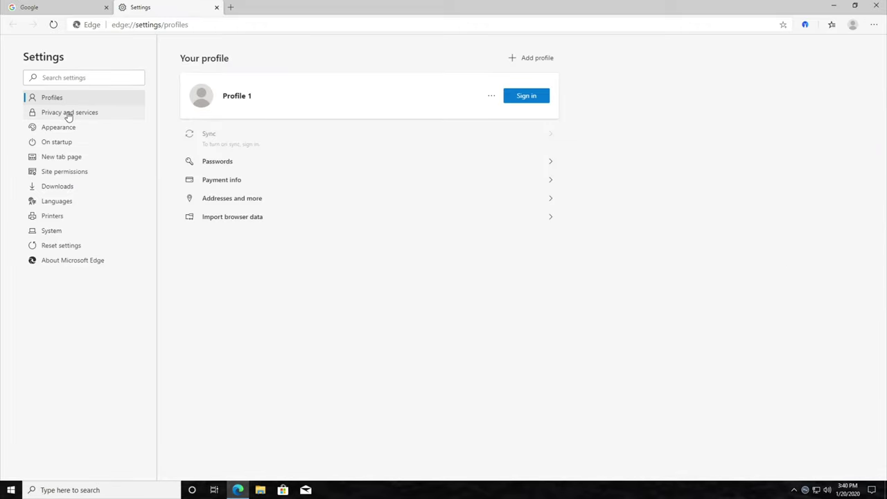
{"action": "left_click", "coordinate": [68, 116]}
- Bring up Edge's Clear browsing data choices for the last hour, then open a new tab
{"action": "scroll", "coordinate": [278, 118], "scroll_direction": "down", "scroll_amount": 4}
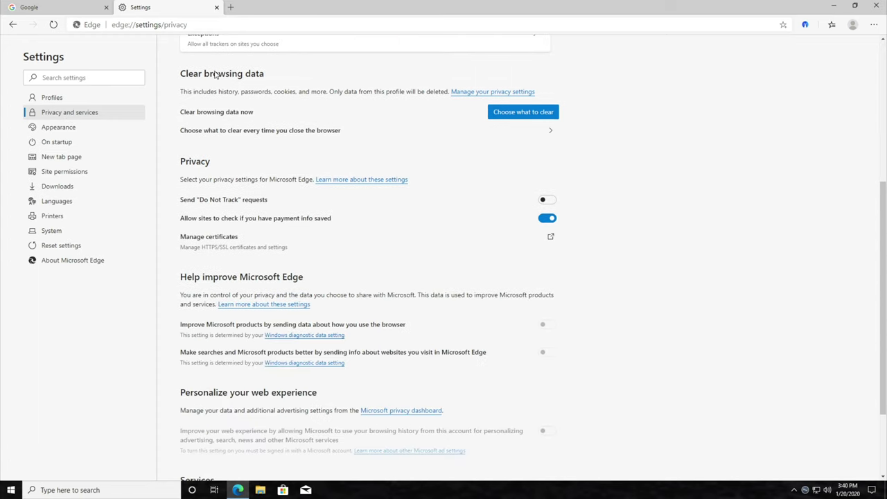
{"action": "left_click", "coordinate": [512, 119]}
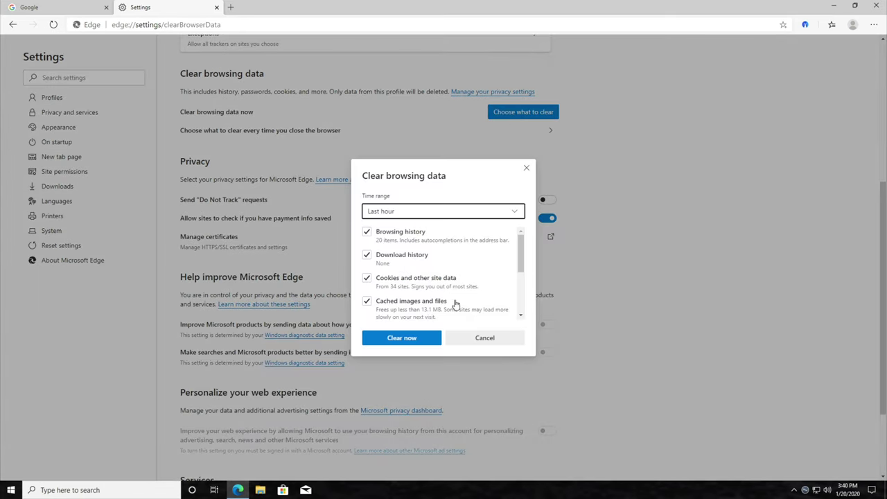
{"action": "scroll", "coordinate": [451, 305], "scroll_direction": "down", "scroll_amount": 3}
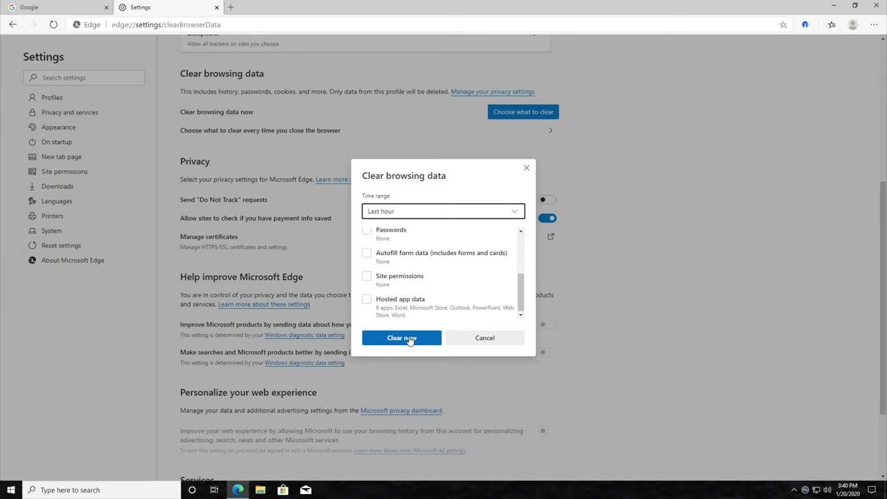
{"action": "left_click", "coordinate": [229, 9]}
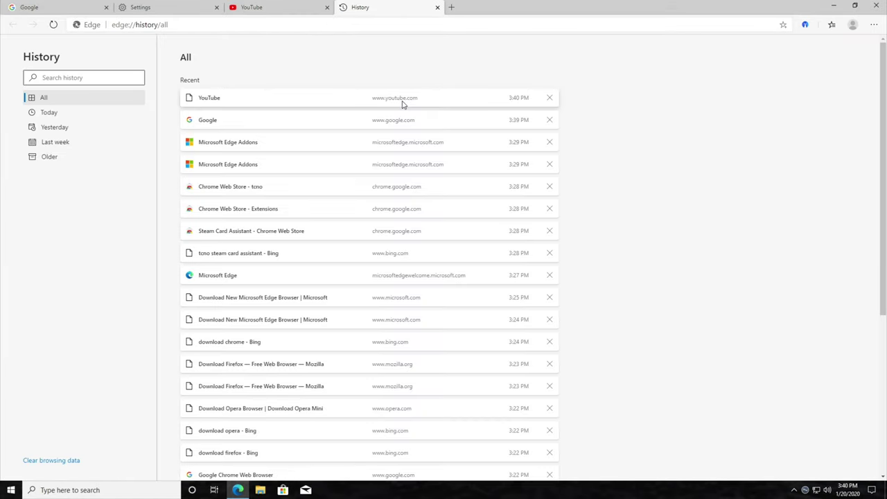
- Select the YouTube, Chrome Web Store - Extensions and Steam Card Assistant entries through the Opera download
{"action": "scroll", "coordinate": [310, 182], "scroll_direction": "down", "scroll_amount": 4}
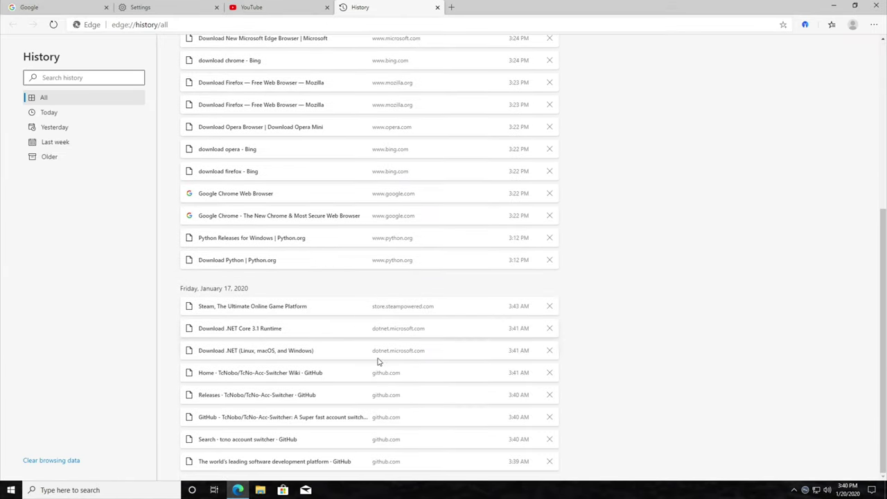
{"action": "scroll", "coordinate": [379, 360], "scroll_direction": "up", "scroll_amount": 5}
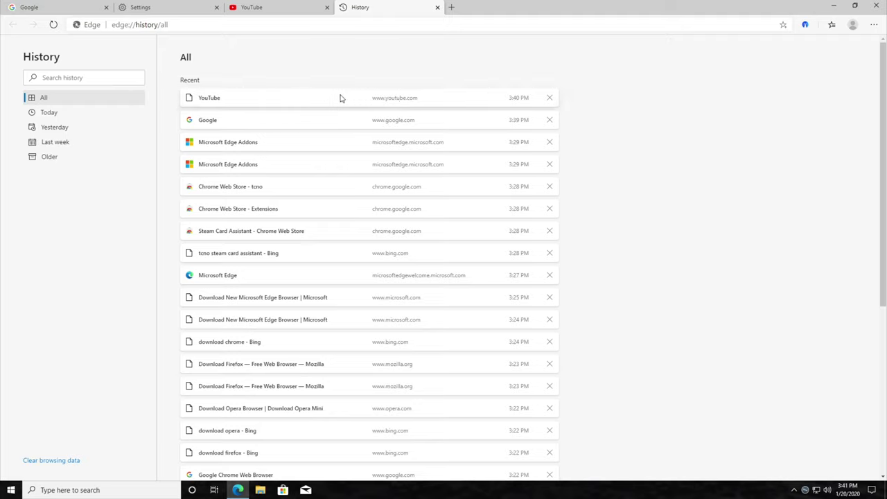
{"action": "left_click", "coordinate": [300, 101]}
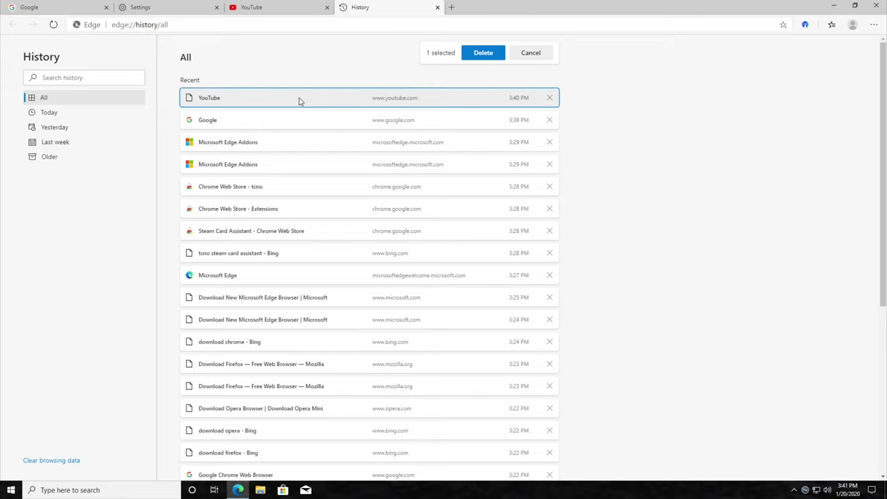
{"action": "left_click", "coordinate": [309, 163]}
{"action": "left_click", "coordinate": [312, 194]}
{"action": "left_click", "coordinate": [314, 216]}
{"action": "left_click", "coordinate": [316, 233]}
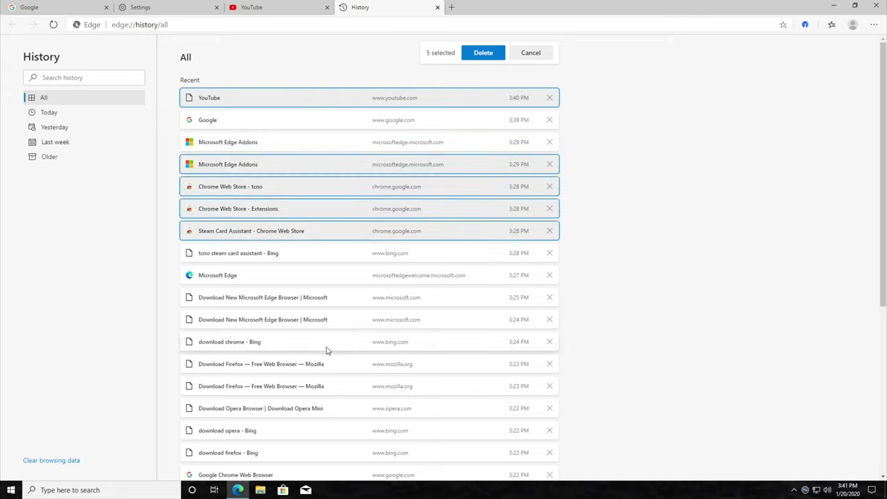
{"action": "left_click", "coordinate": [334, 409], "text": "shift"}
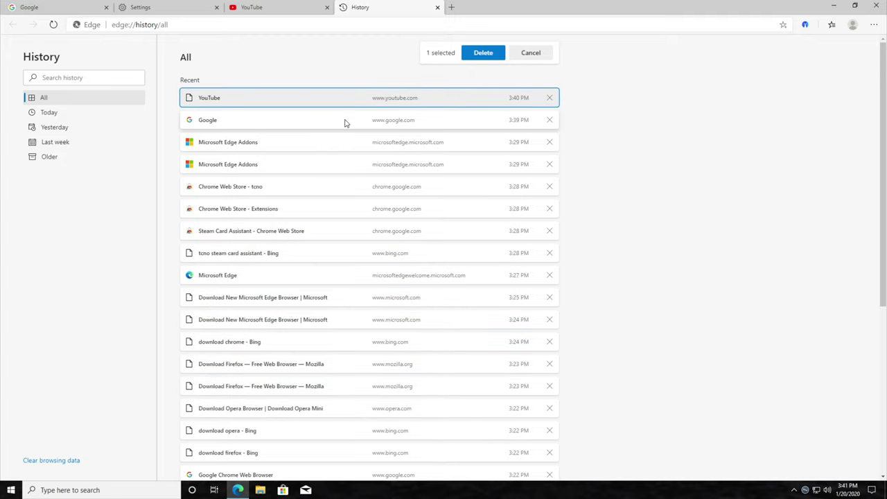
- Select the Google, Microsoft Edge Addons and Chrome Web Store - tcno entries, cancel, and return to Settings
{"action": "left_click", "coordinate": [350, 120]}
{"action": "left_click", "coordinate": [350, 142]}
{"action": "left_click", "coordinate": [350, 187]}
{"action": "left_click", "coordinate": [351, 231]}
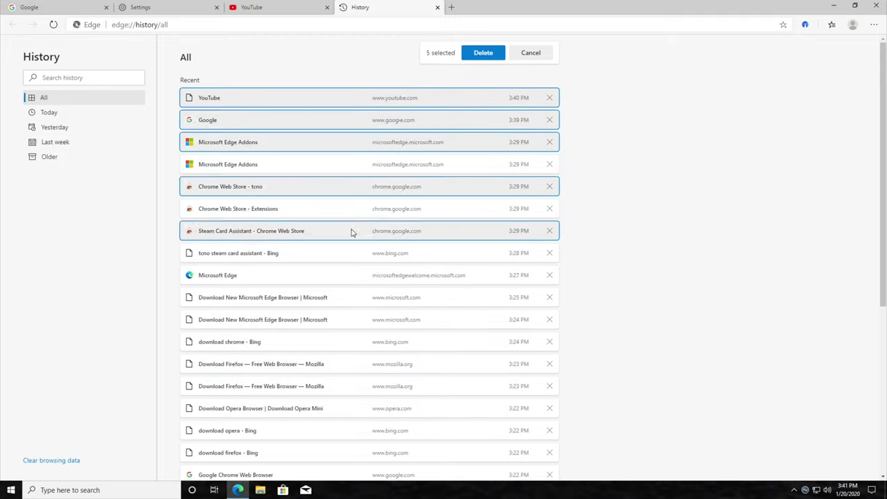
{"action": "left_click", "coordinate": [520, 55]}
{"action": "left_click", "coordinate": [163, 9]}
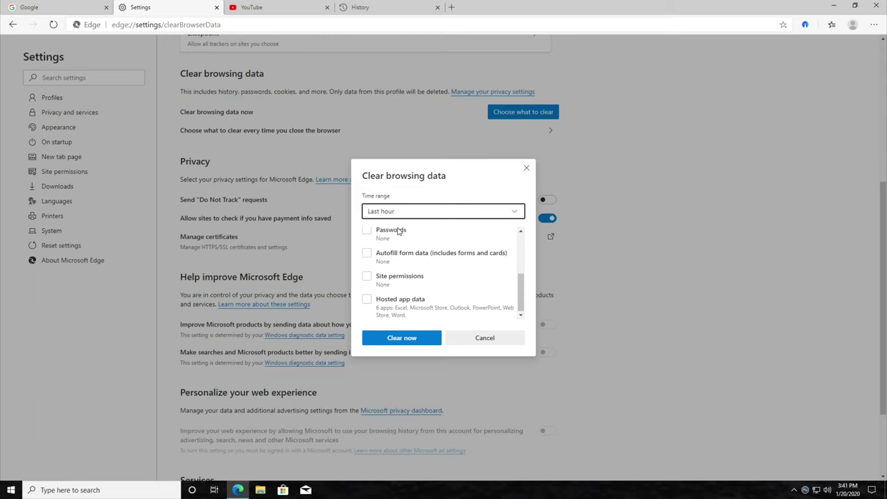
- Clear the last hour of browsing data and check the History page
{"action": "scroll", "coordinate": [457, 258], "scroll_direction": "up", "scroll_amount": 5}
{"action": "left_click", "coordinate": [416, 338]}
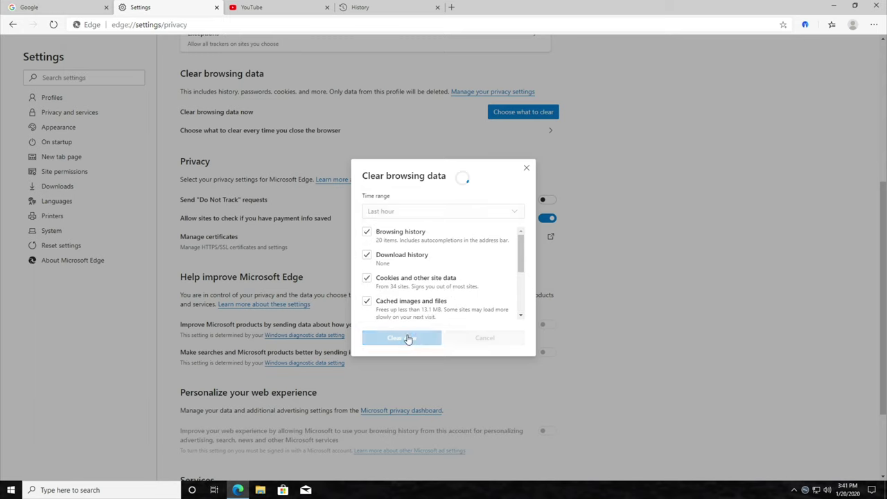
{"action": "left_click", "coordinate": [376, 10]}
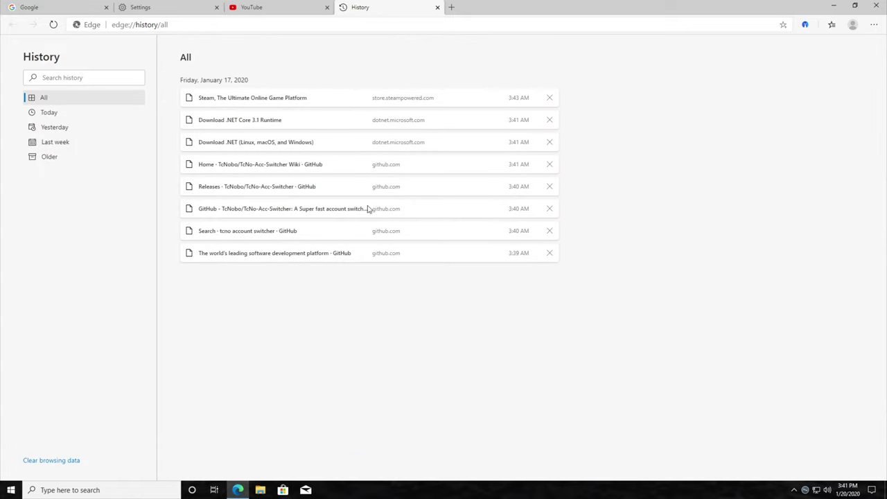
- Clear browsing data for All time, confirm History is empty, and open an InPrivate window
{"action": "left_click", "coordinate": [174, 13]}
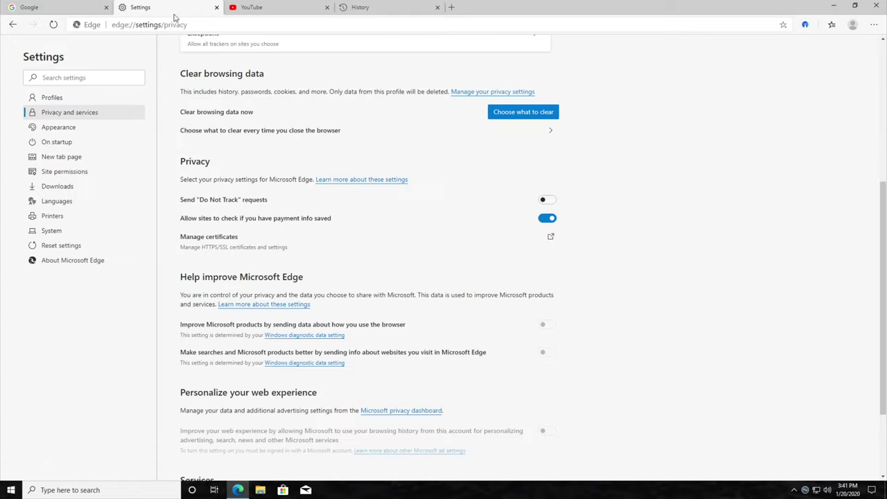
{"action": "left_click", "coordinate": [522, 113]}
{"action": "scroll", "coordinate": [464, 255], "scroll_direction": "down", "scroll_amount": 1}
{"action": "left_click", "coordinate": [411, 215]}
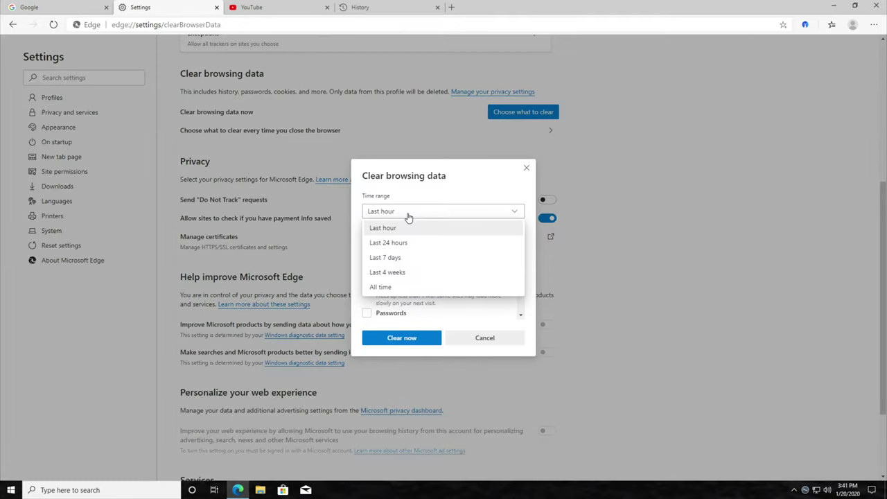
{"action": "left_click", "coordinate": [406, 285]}
{"action": "left_click", "coordinate": [402, 338]}
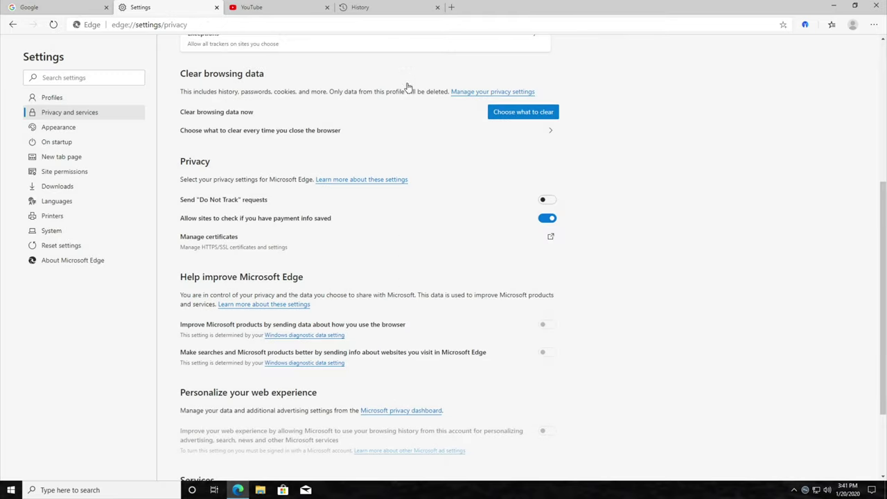
{"action": "left_click", "coordinate": [375, 9]}
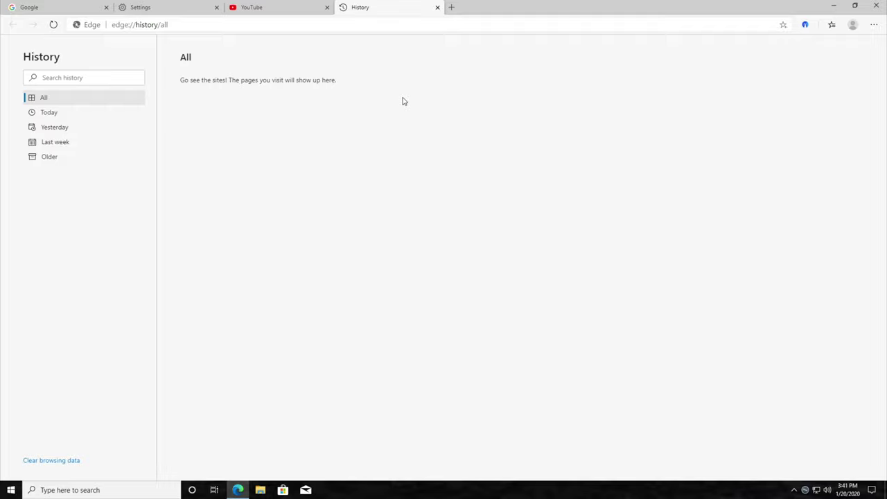
{"action": "key", "text": "ctrl+shift+n"}
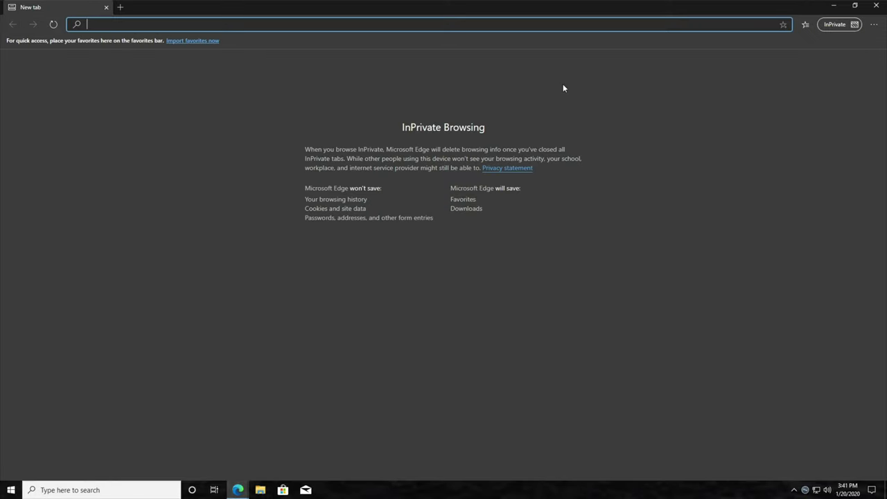
- Close the InPrivate window and bring up Edge's main menu to close Edge
{"action": "left_click", "coordinate": [876, 5]}
{"action": "left_click", "coordinate": [874, 26]}
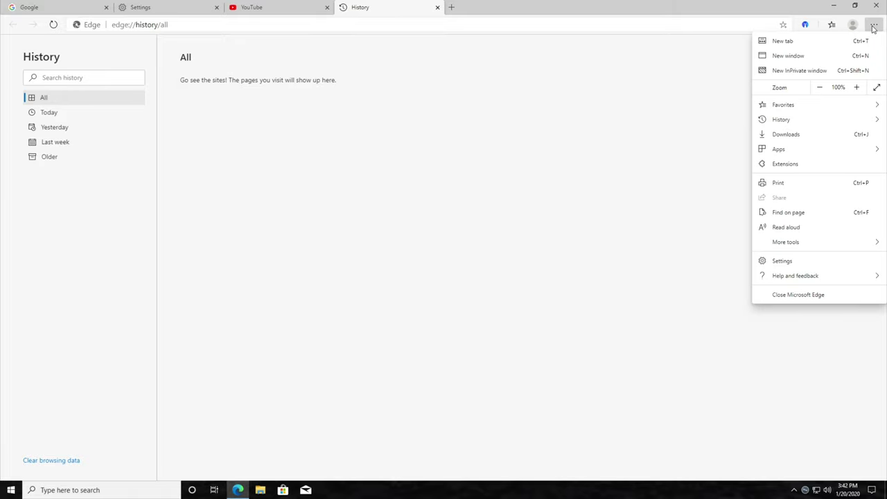